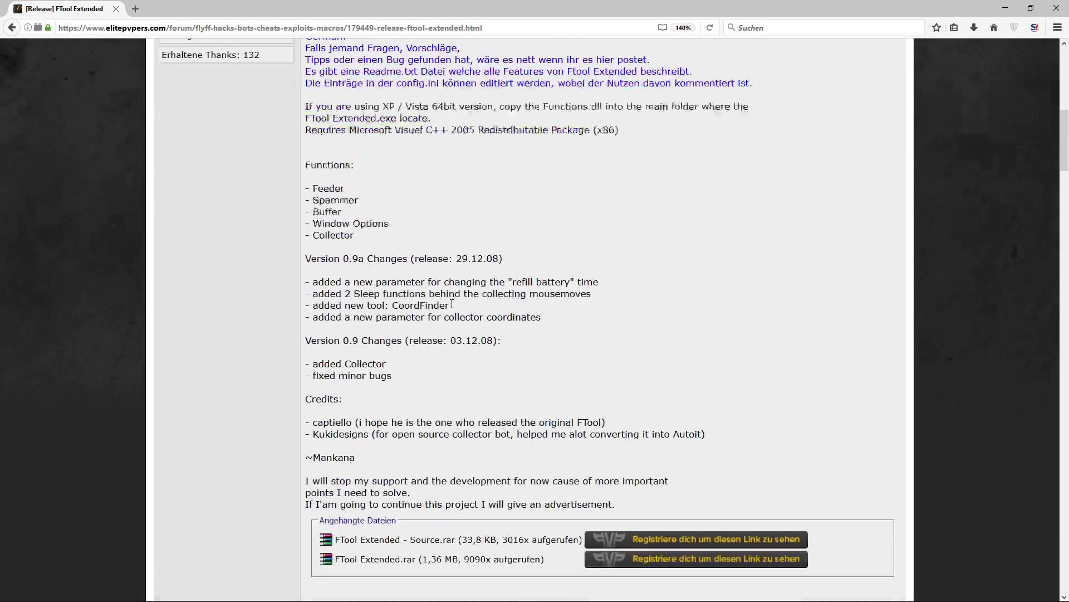
# Step: Examine the FTool Extended 0.9 forum post, including its posting date, description and the attached FTool Extended.rar
pyautogui.scroll(-4, 450, 303)
pyautogui.scroll(10, 450, 303)
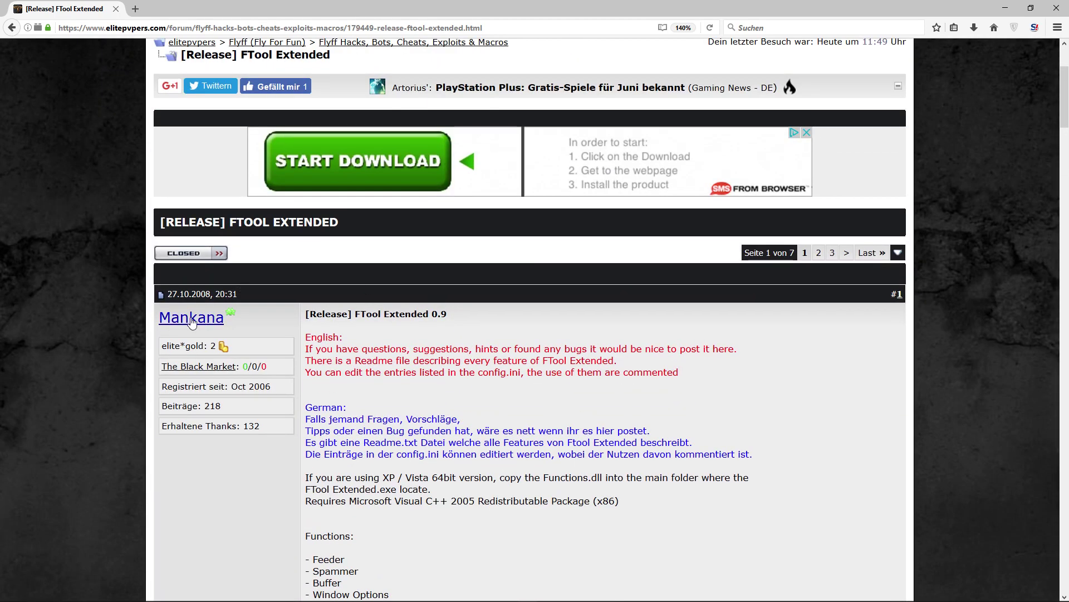
pyautogui.doubleClick(200, 294)
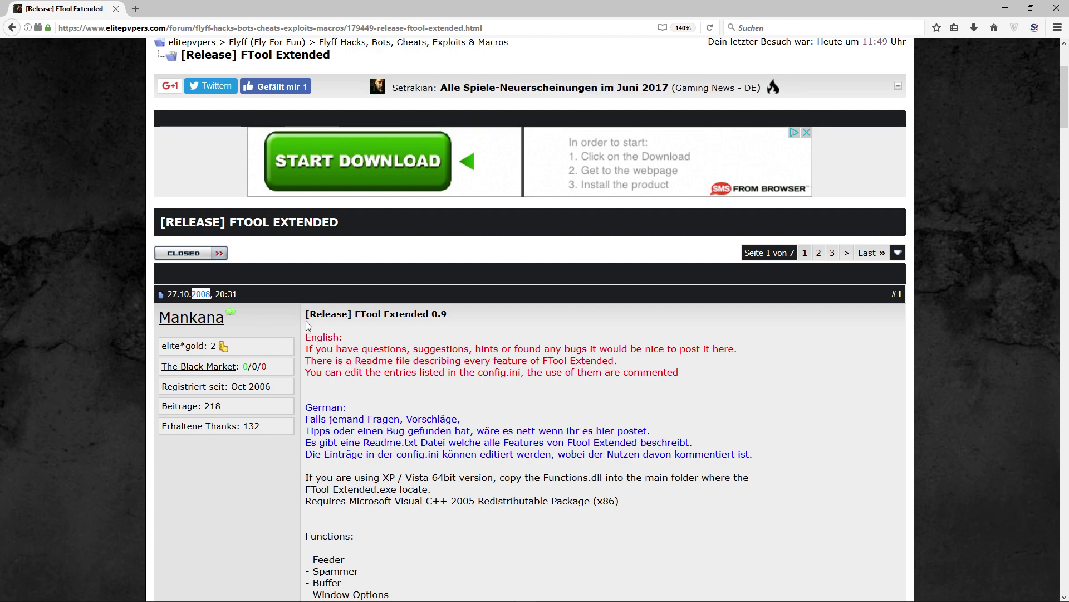
pyautogui.click(332, 384)
pyautogui.scroll(-3, 337, 386)
pyautogui.scroll(-3, 342, 378)
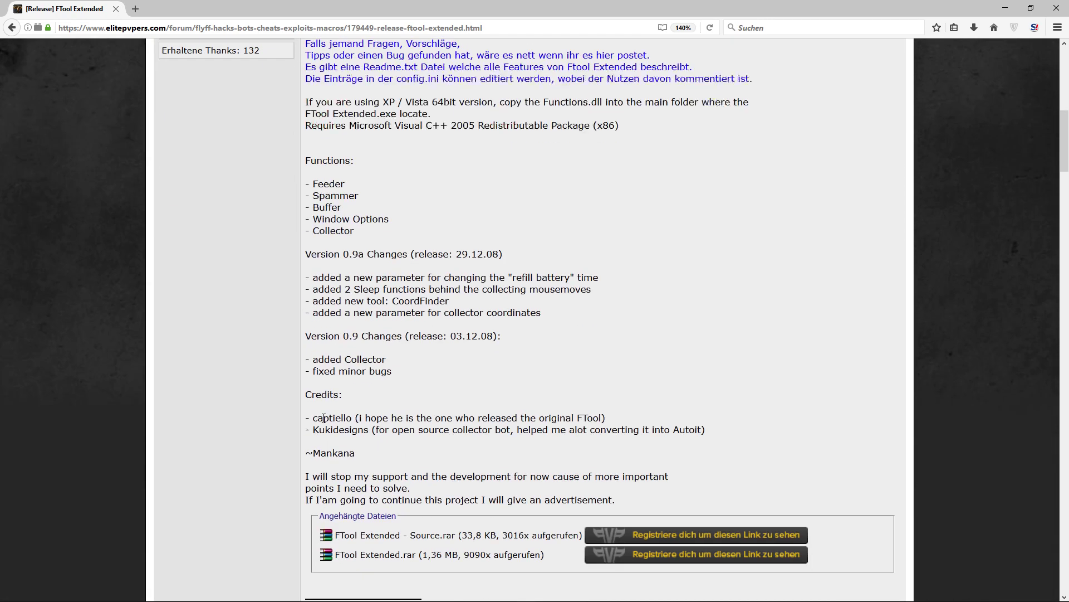
pyautogui.scroll(-2, 340, 411)
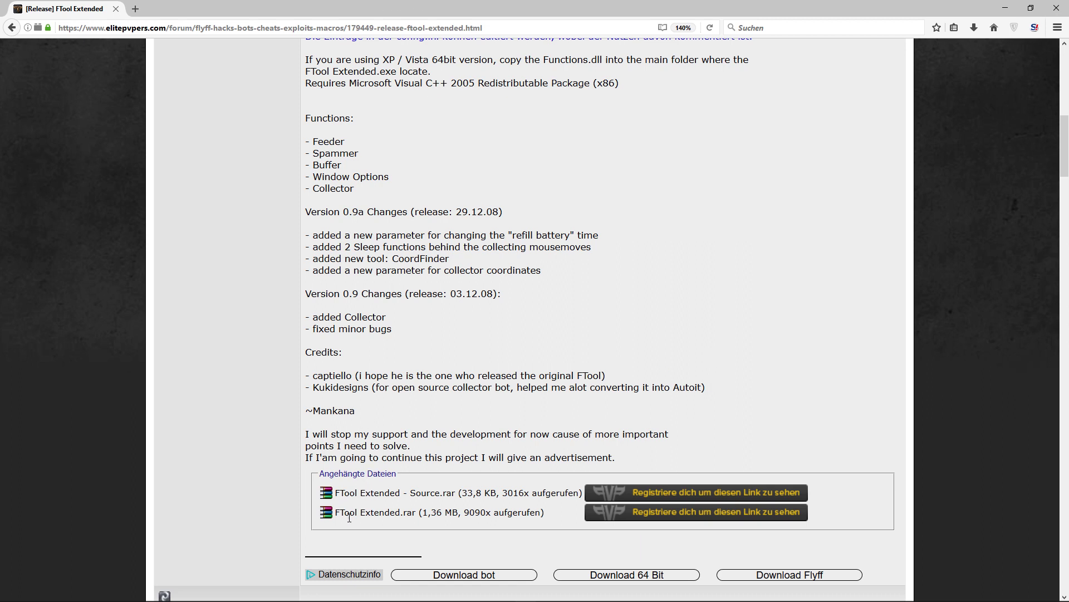
pyautogui.moveTo(428, 513); pyautogui.dragTo(350, 513)
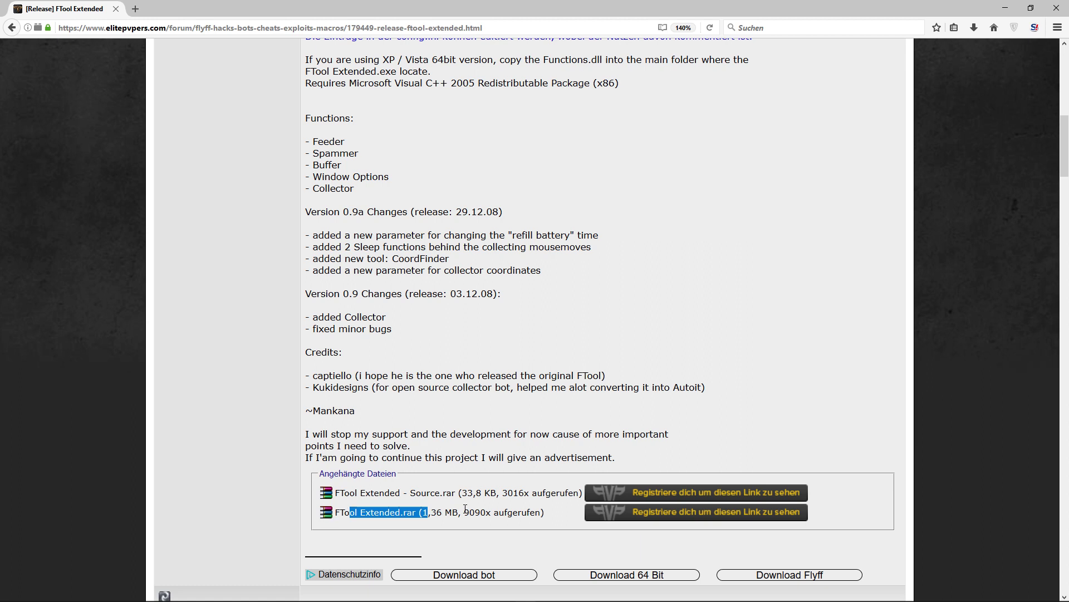
pyautogui.click(628, 518)
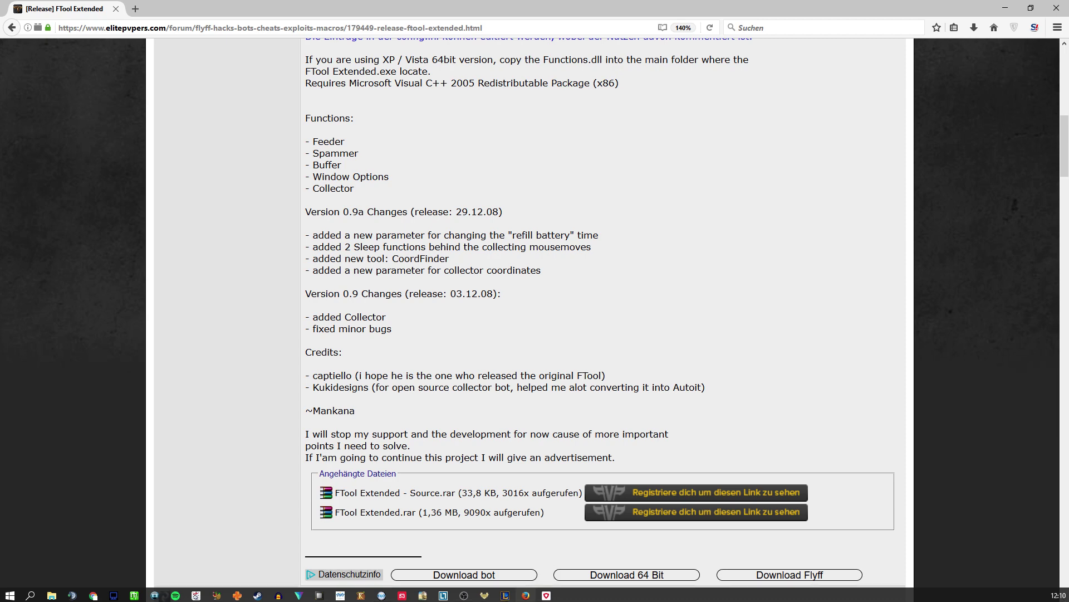
# Step: Switch to FTool Extended 0.9a and reposition its window over the forum post
pyautogui.click(381, 592)
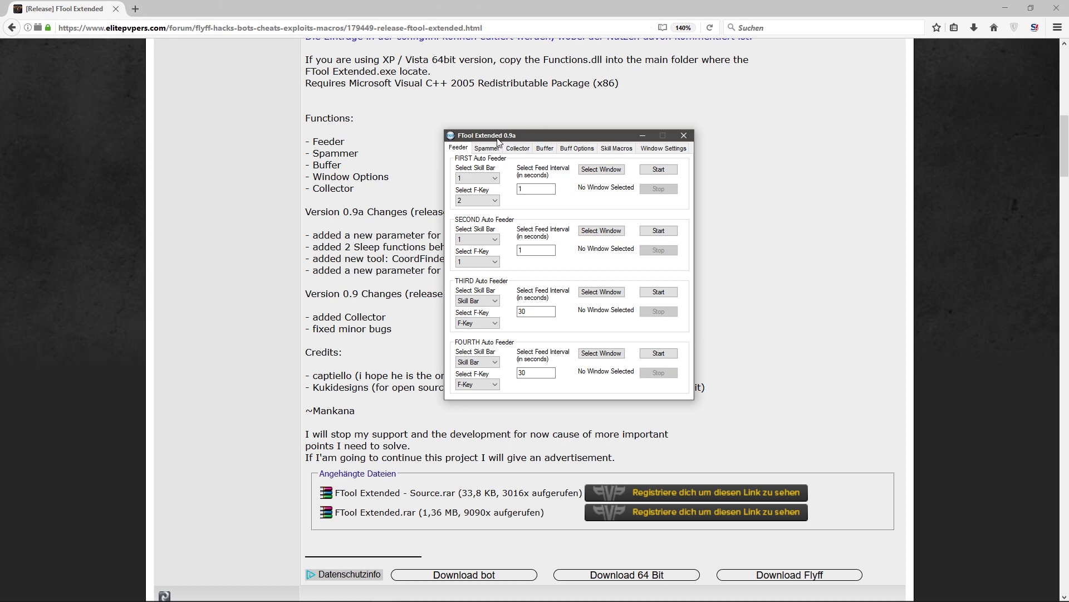
pyautogui.moveTo(497, 140); pyautogui.dragTo(387, 101)
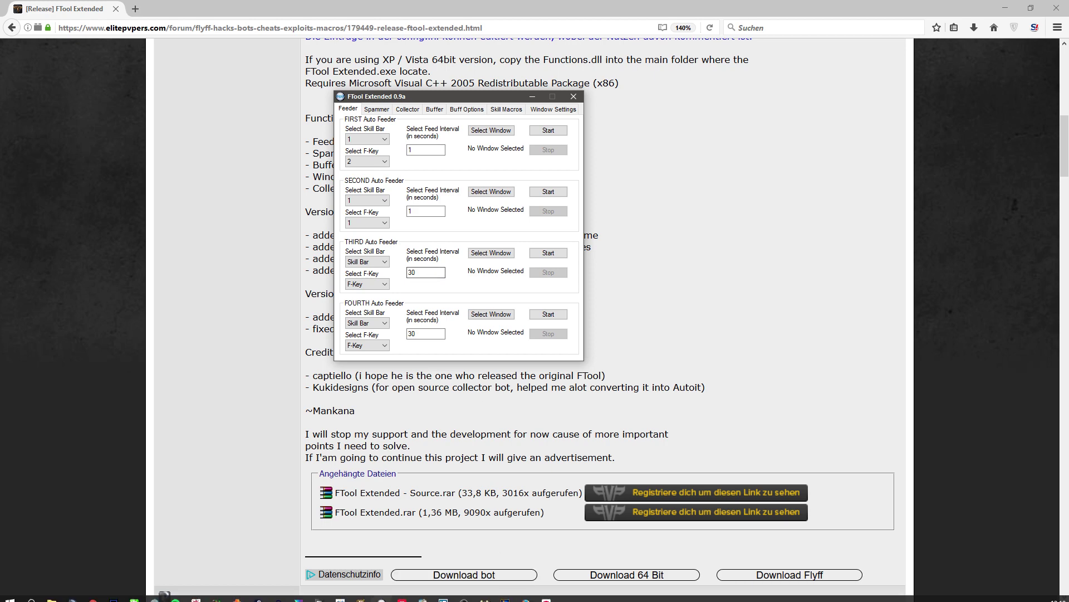
# Step: Bring up the Avira Free Antivirus main window and close the Avira Connect window
pyautogui.moveTo(405, 599)
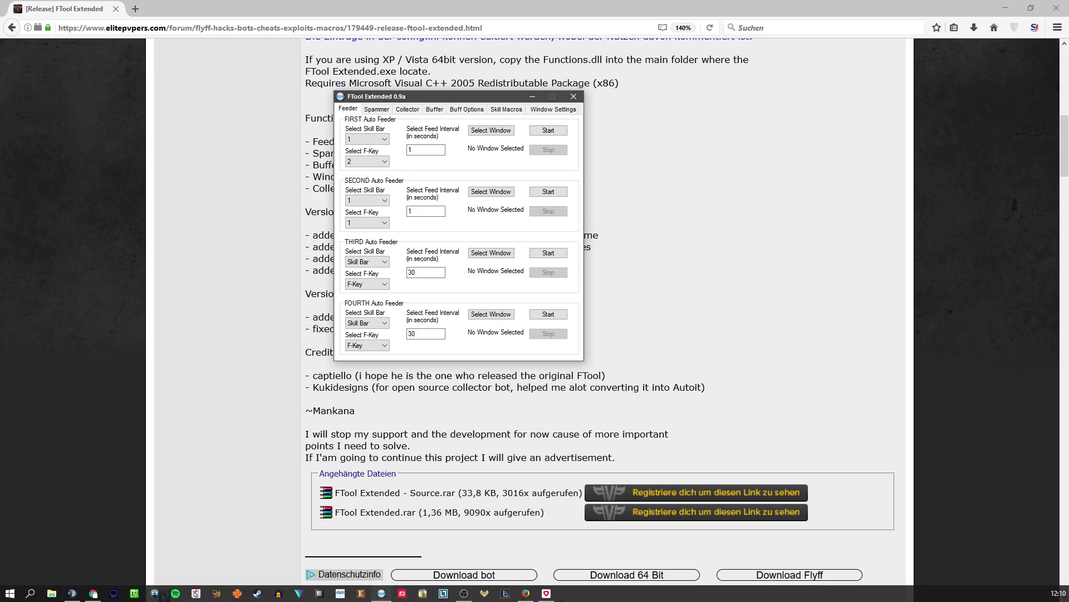
pyautogui.click(546, 594)
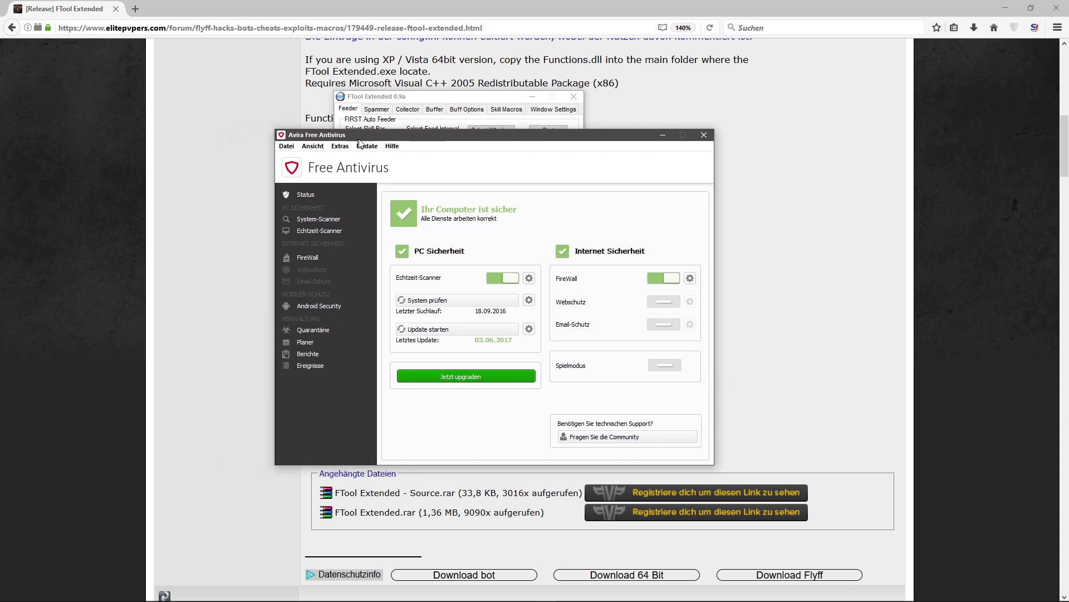
pyautogui.moveTo(321, 141); pyautogui.dragTo(366, 137)
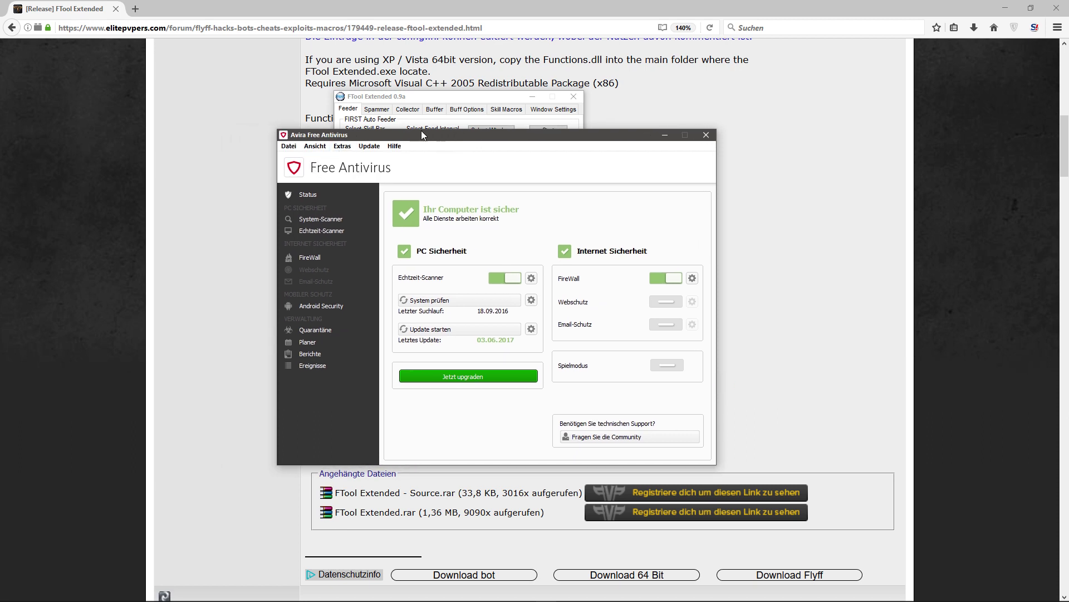
pyautogui.moveTo(379, 599)
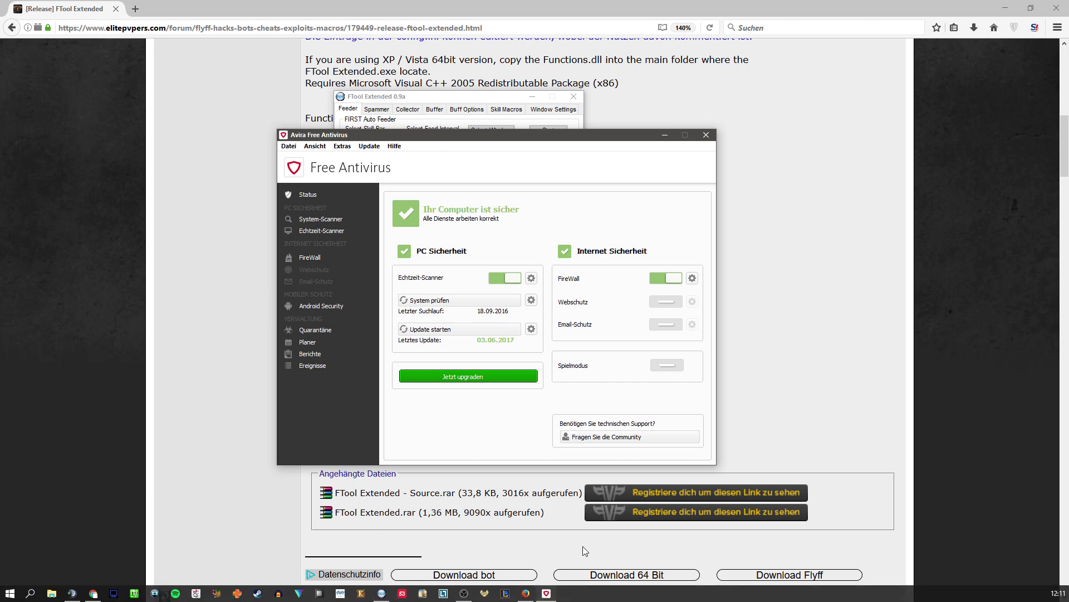
pyautogui.click(704, 135)
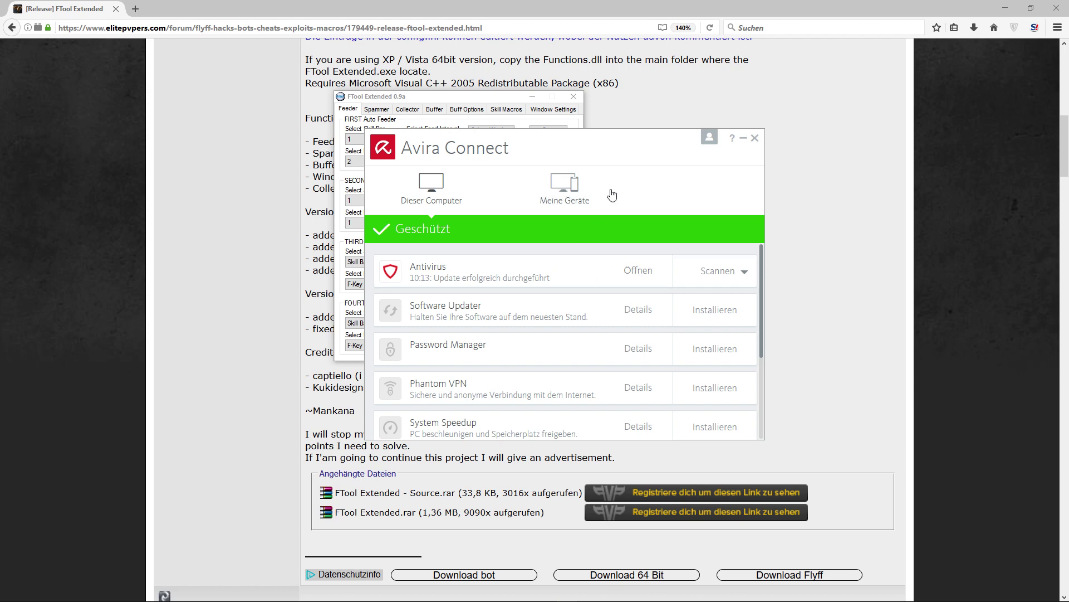
pyautogui.click(630, 223)
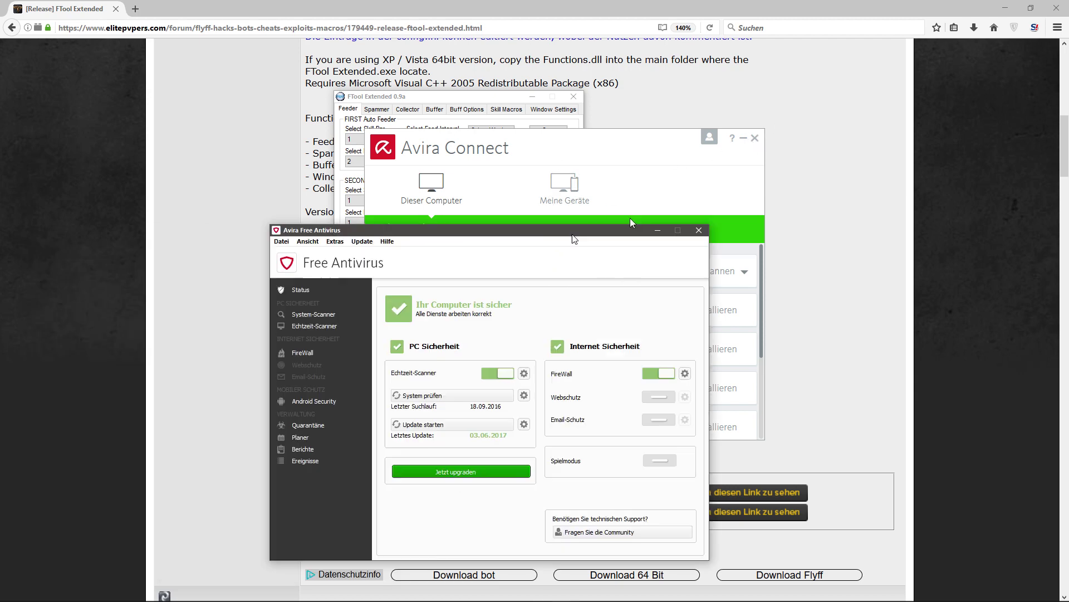
pyautogui.click(757, 146)
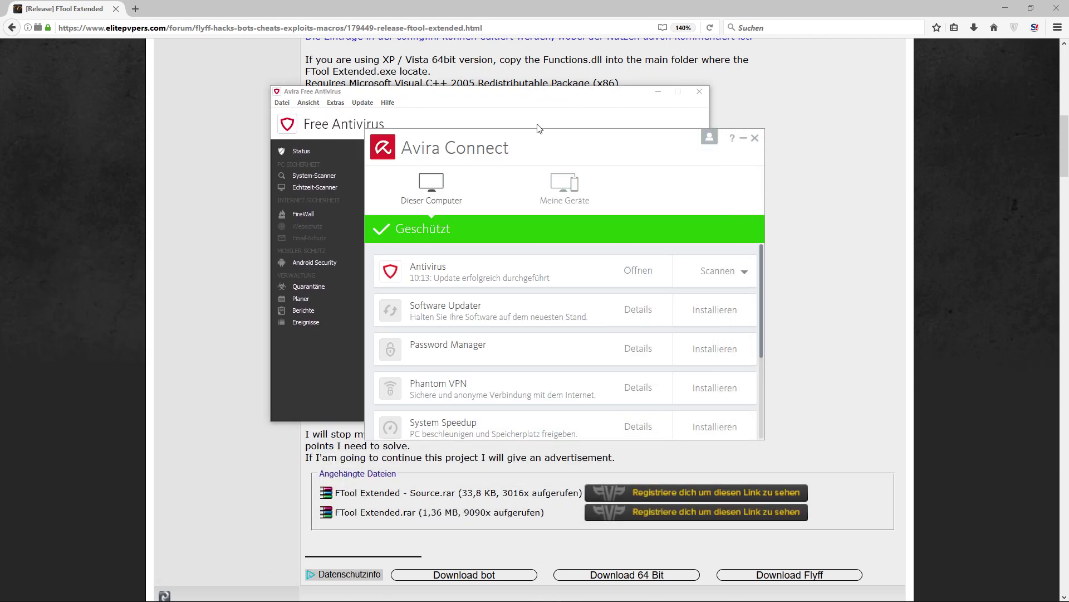
pyautogui.click(755, 138)
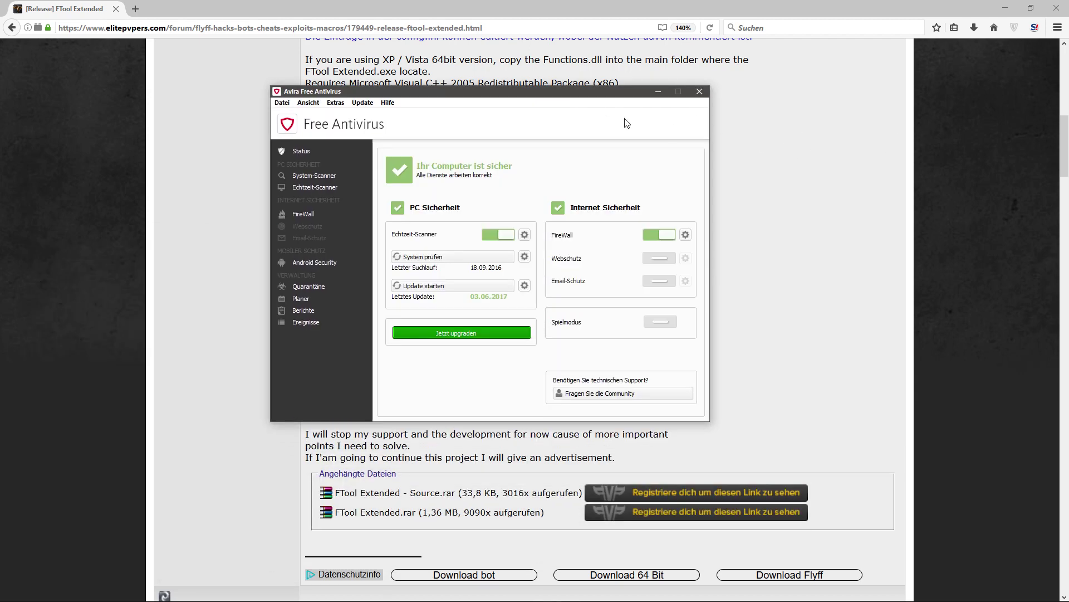
# Step: Open Avira's configuration and expand the System-Scanner Suche and Echtzeit-Scanner Scan settings
pyautogui.click(344, 103)
pyautogui.click(364, 162)
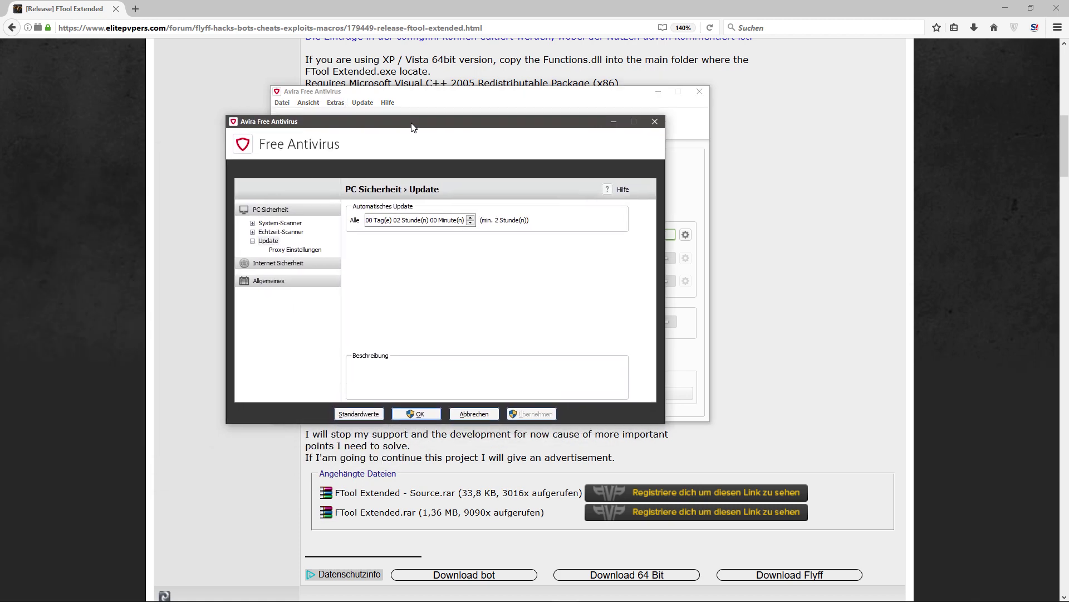
pyautogui.click(255, 223)
pyautogui.click(253, 250)
pyautogui.click(263, 232)
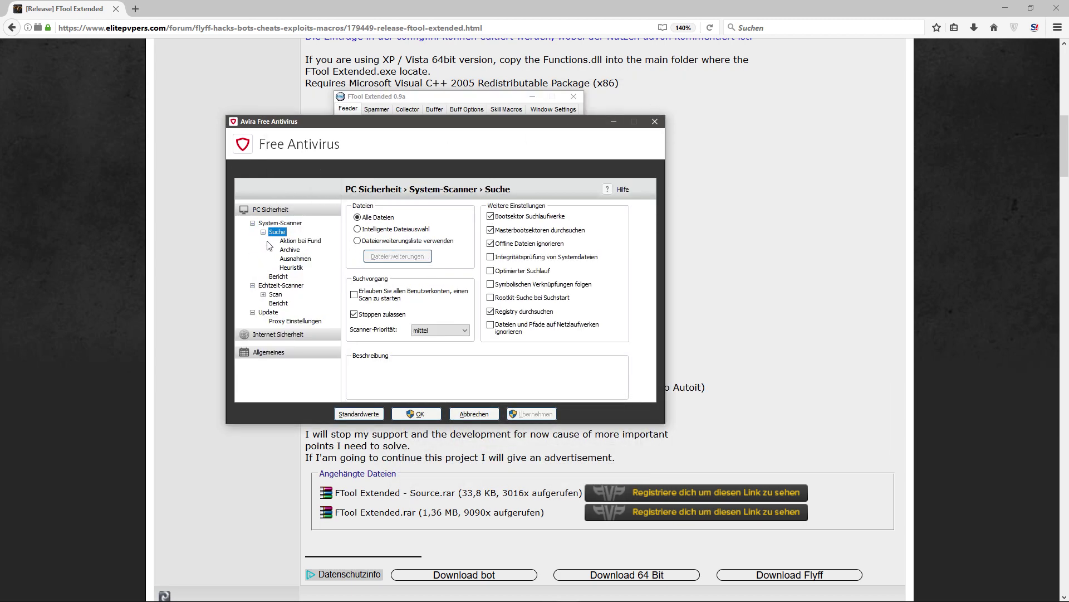
pyautogui.click(263, 294)
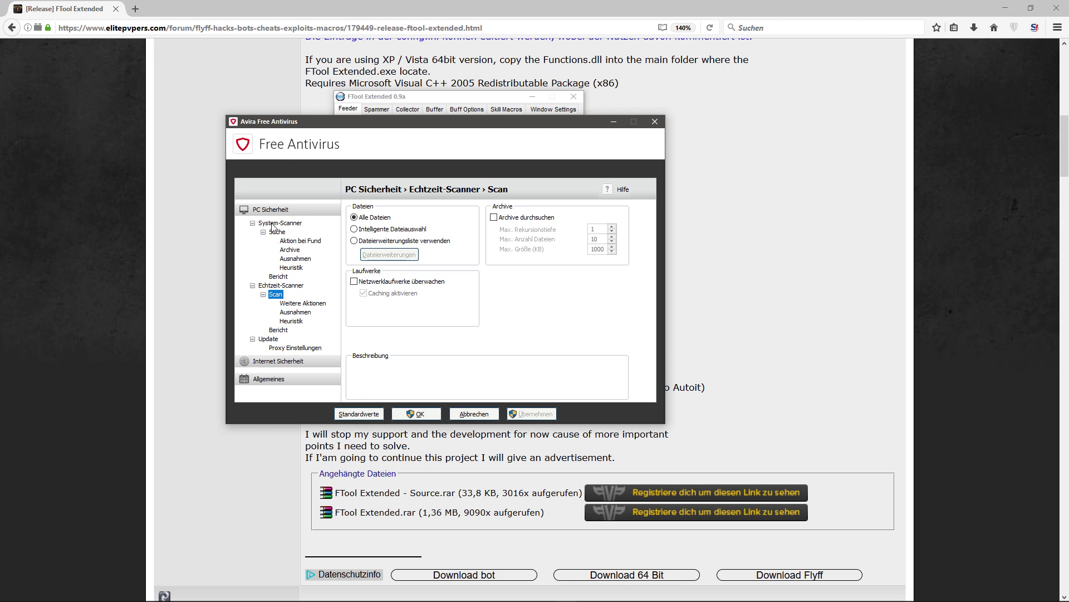
# Step: Review the Ausnahmen lists of the System-Scanner and Echtzeit-Scanner, including the KronaFlyff entries, and leave the configuration without saving
pyautogui.click(292, 259)
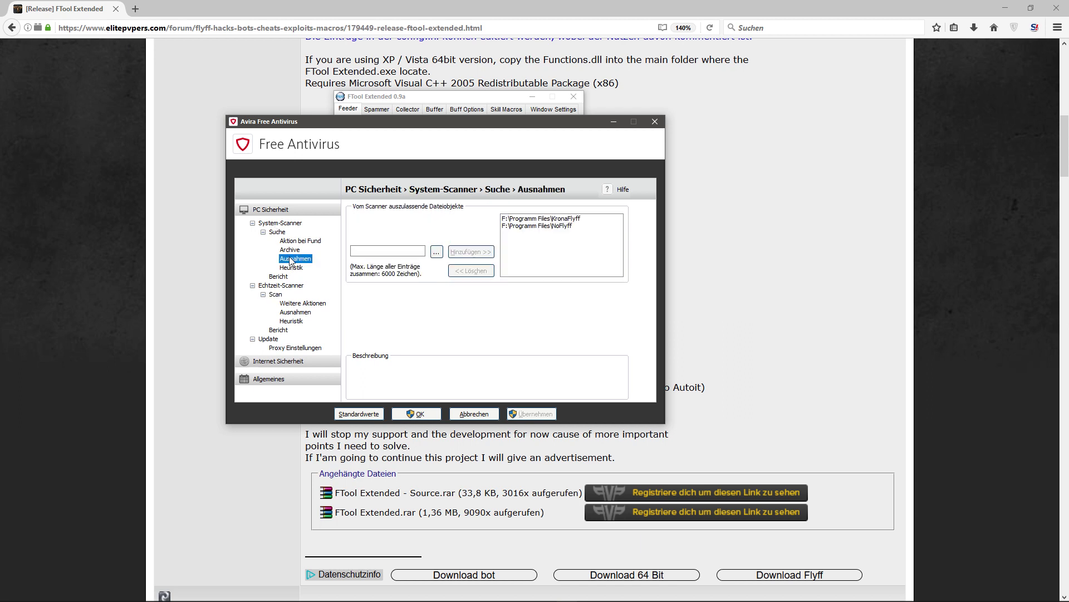
pyautogui.click(295, 313)
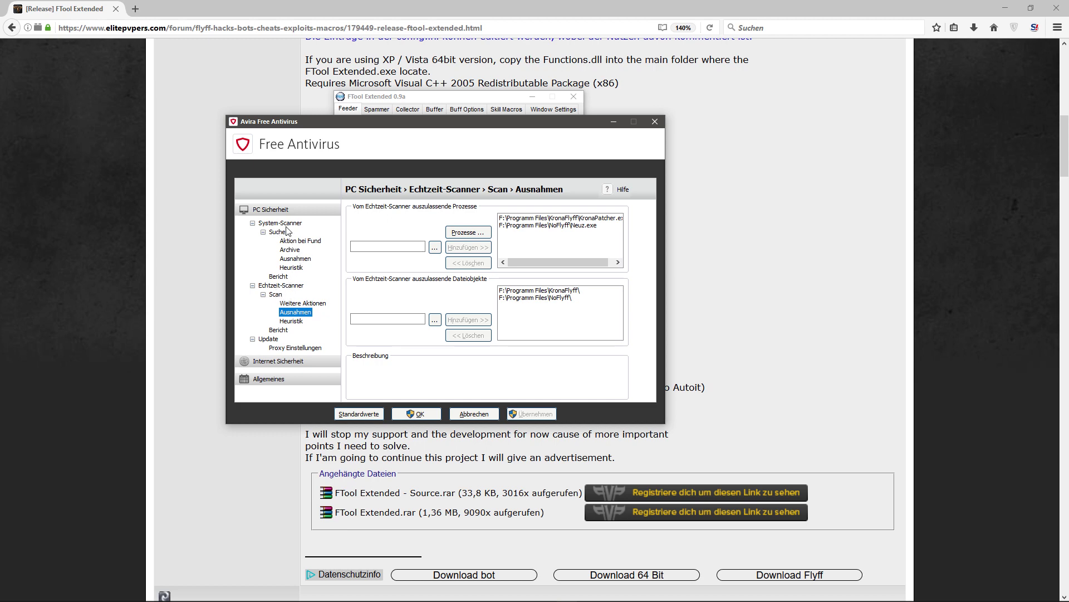
pyautogui.click(301, 260)
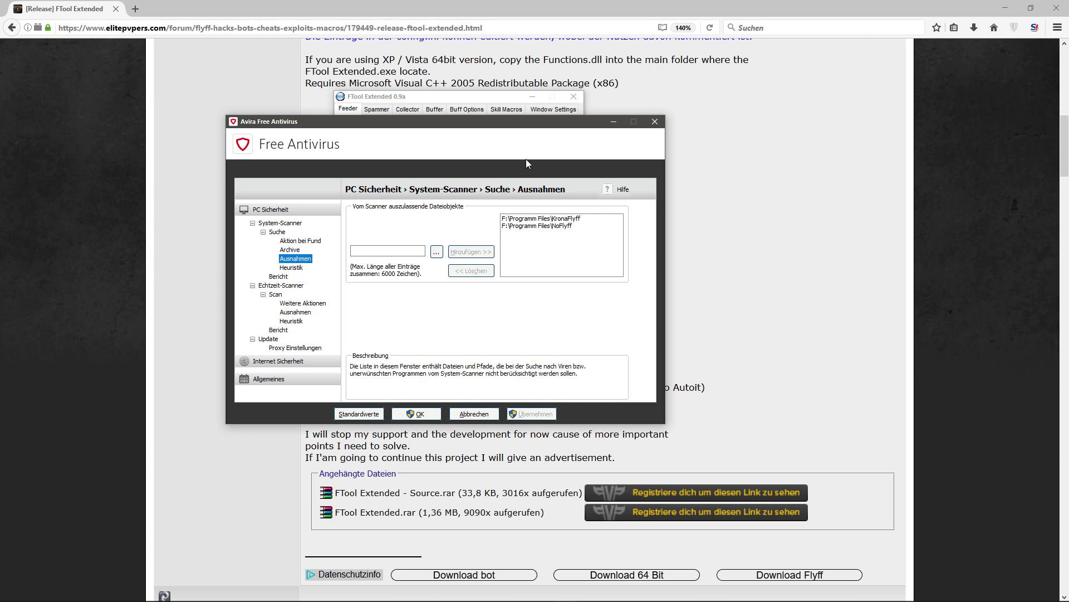
pyautogui.click(564, 219)
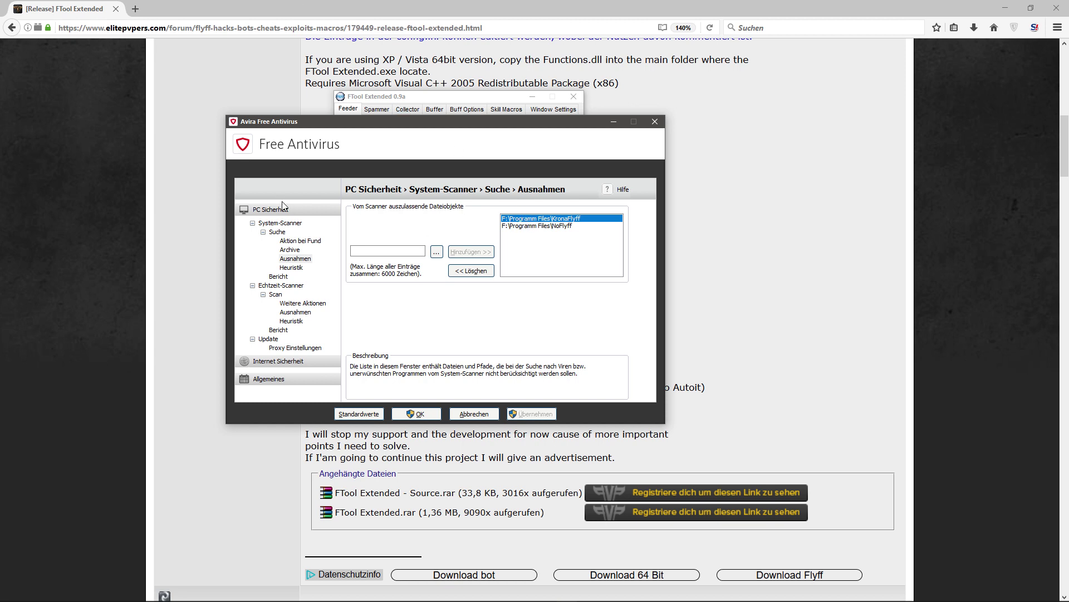
pyautogui.click(295, 312)
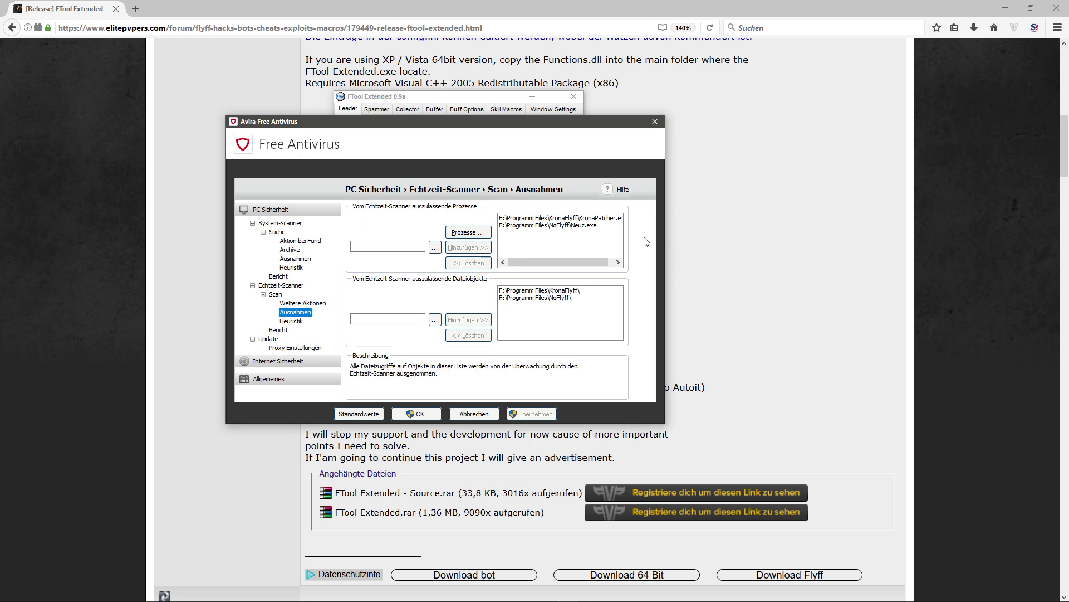
pyautogui.click(569, 219)
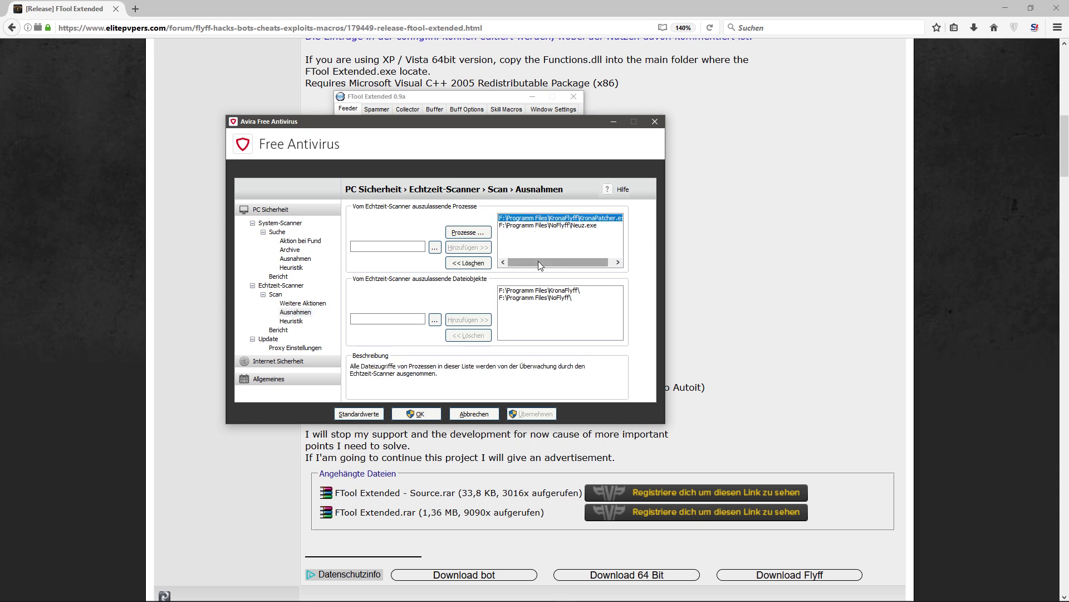
pyautogui.click(296, 313)
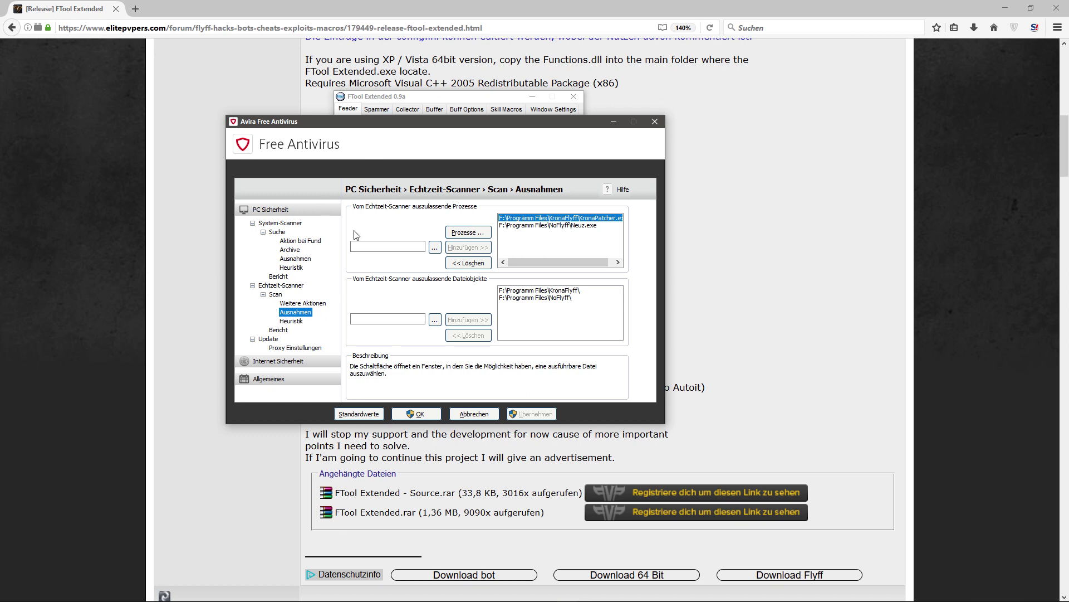
pyautogui.click(295, 259)
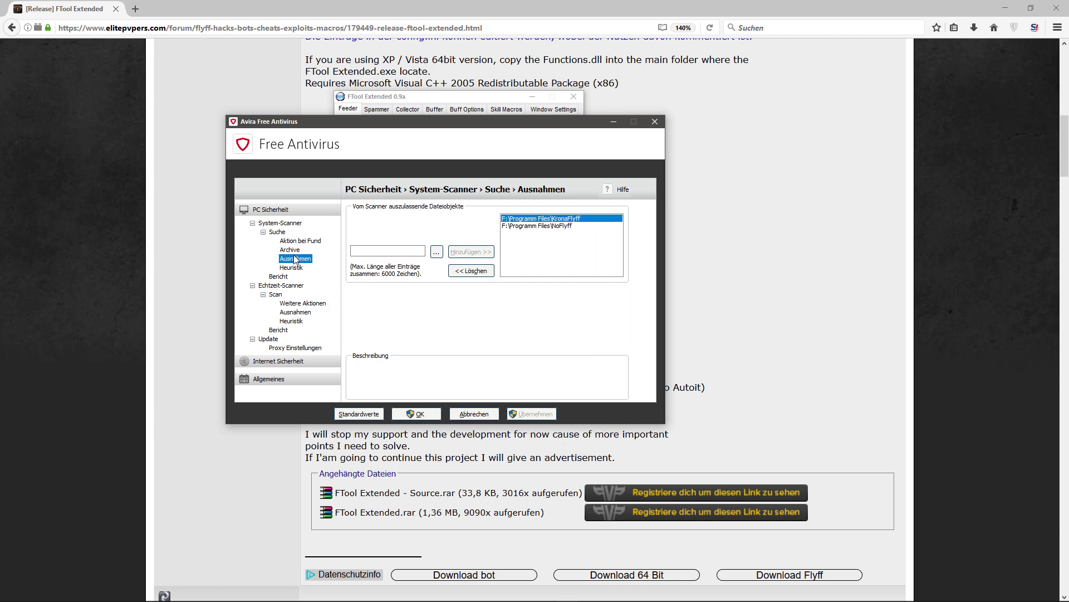
pyautogui.click(474, 414)
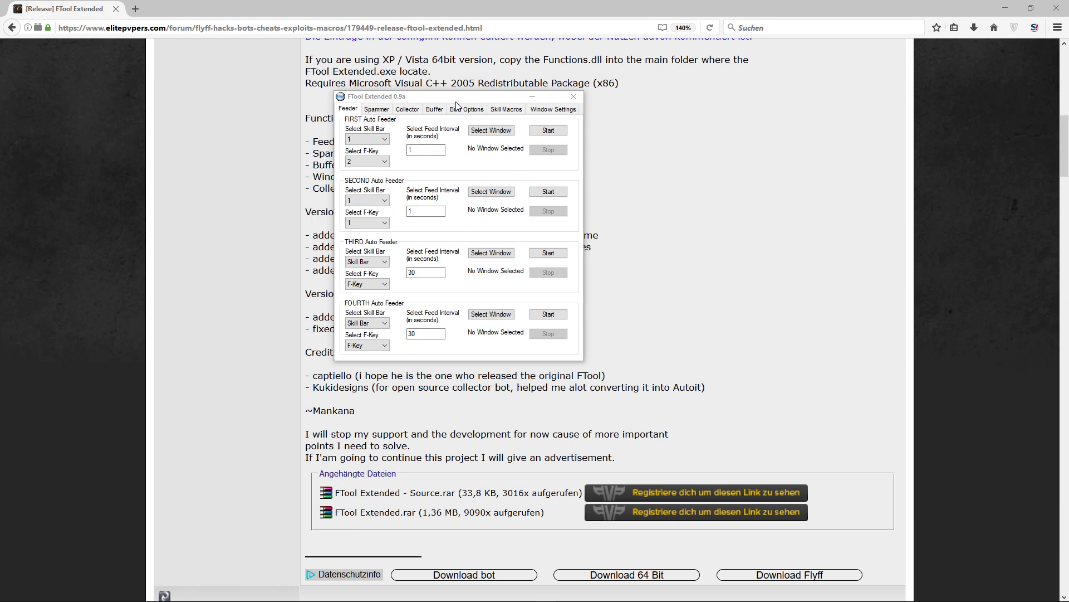
# Step: Look through FTool's Collector, Buff Options and Window Settings pages and return to the Feeder page
pyautogui.click(398, 109)
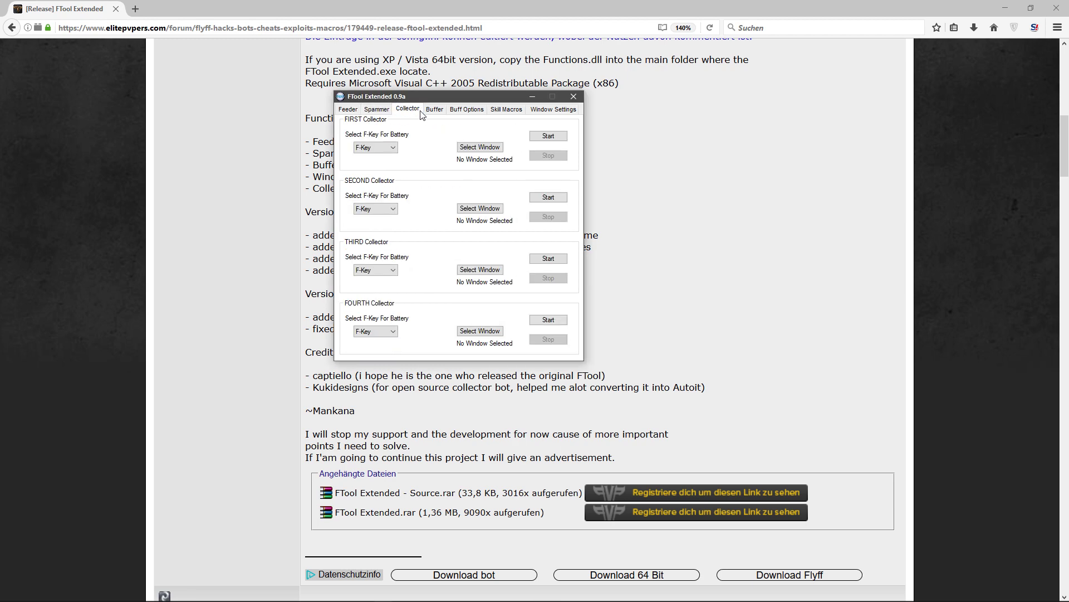
pyautogui.click(467, 109)
pyautogui.click(490, 111)
pyautogui.click(549, 111)
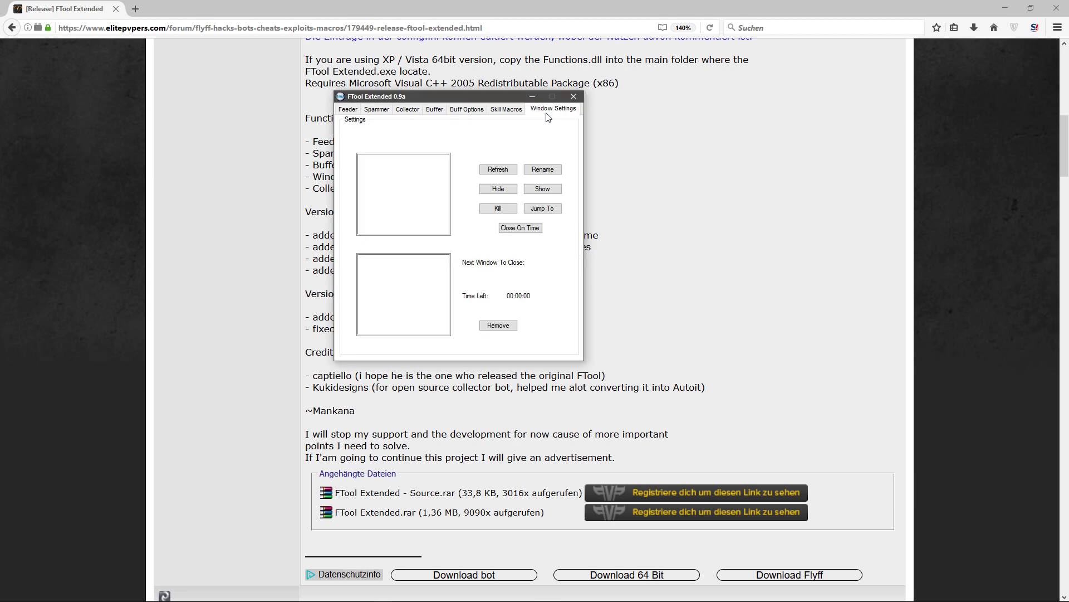
pyautogui.click(347, 109)
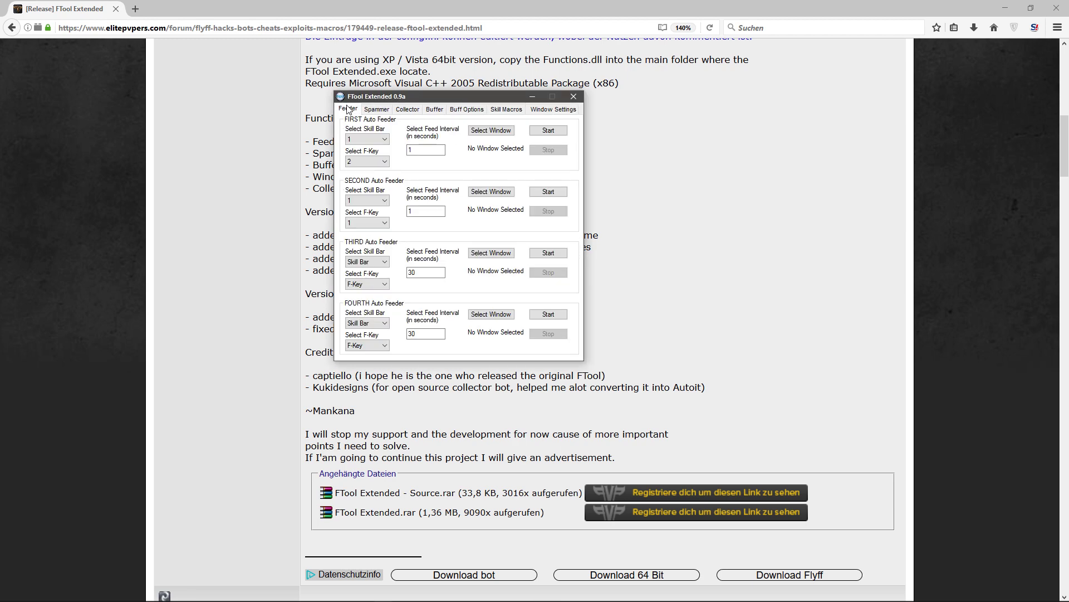
# Step: Examine the first Auto Feeder's skill bar and feed interval, and show the Spammer page
pyautogui.click(367, 139)
pyautogui.click(417, 147)
pyautogui.click(376, 109)
pyautogui.click(341, 110)
pyautogui.click(369, 111)
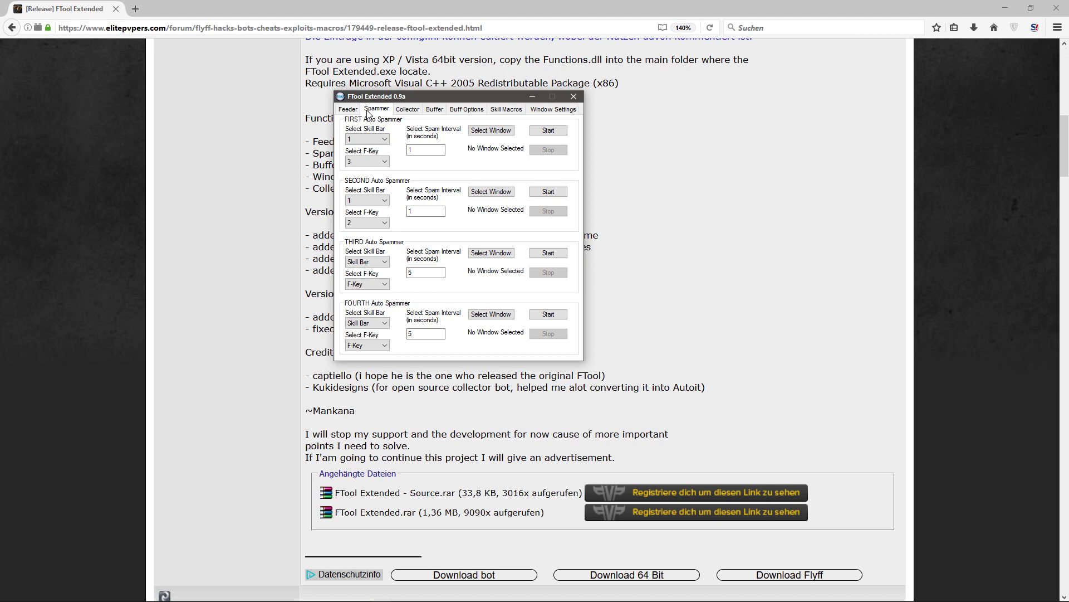
# Step: Set the first Auto Spammer to skill bar 1 and F-Key 1 with a spam interval of 1 second
pyautogui.doubleClick(422, 150)
pyautogui.click(381, 139)
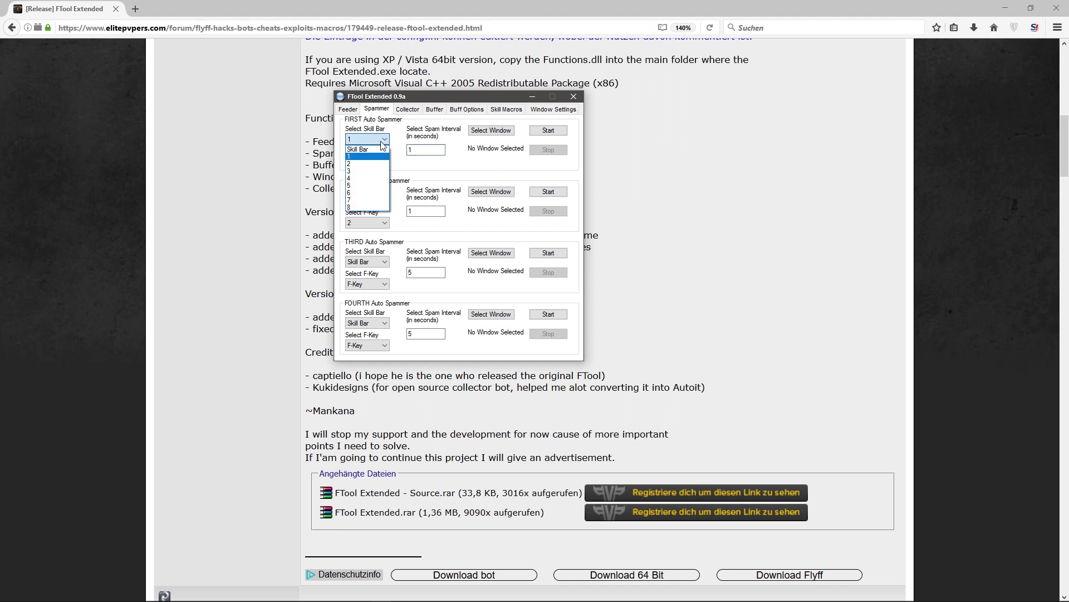
pyautogui.click(362, 156)
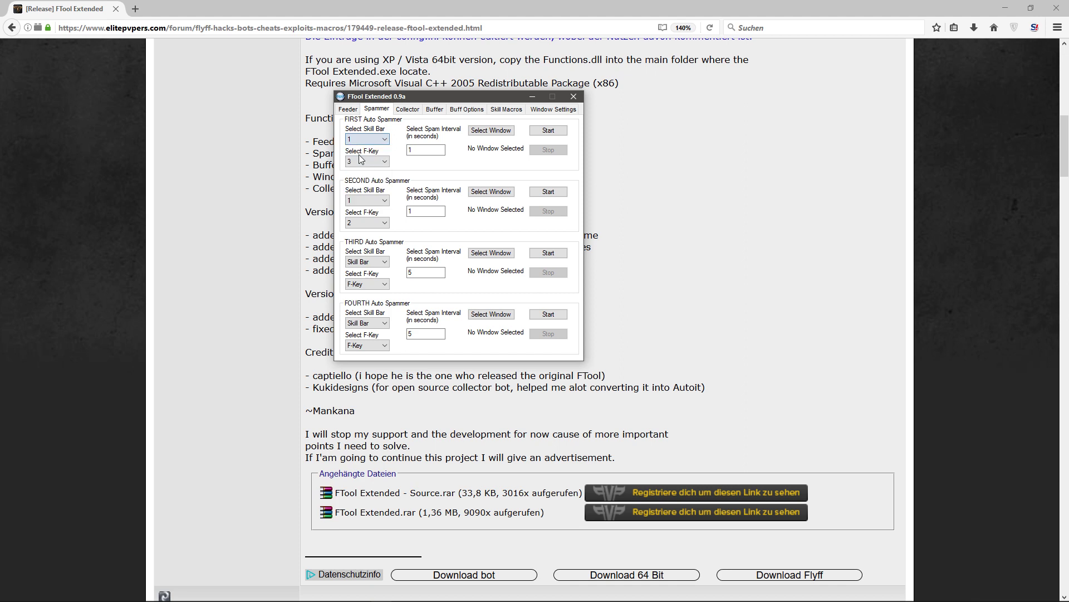
pyautogui.click(359, 143)
pyautogui.click(359, 143)
pyautogui.click(363, 161)
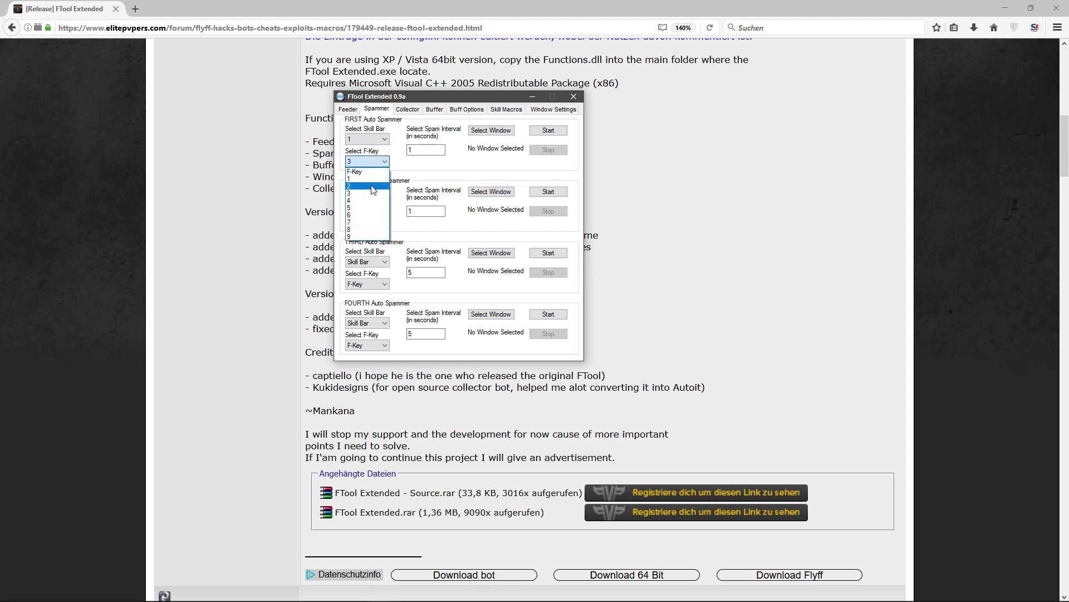
pyautogui.click(378, 178)
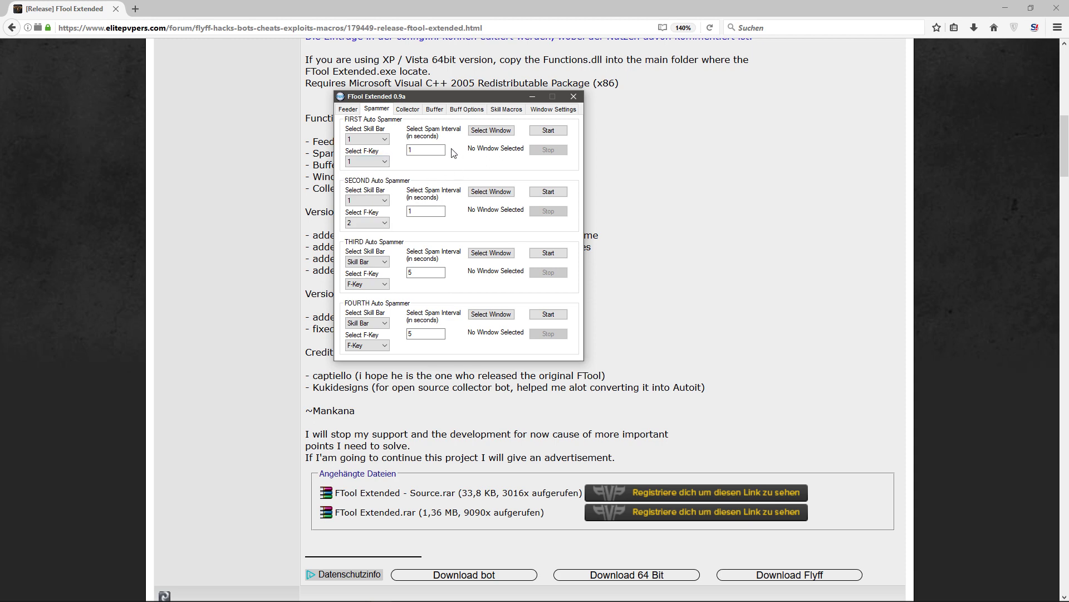
pyautogui.doubleClick(425, 149)
pyautogui.write('2')
# Step: Bring up the game, refresh the client list, and assign the Floral FlyFF client to the first Auto Spammer
pyautogui.click(487, 138)
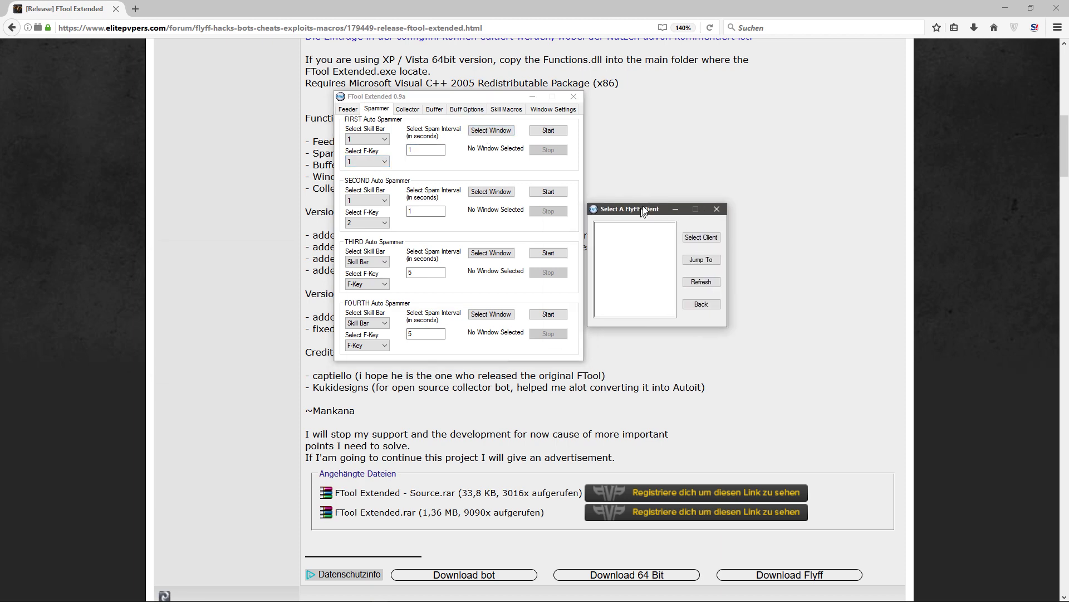
pyautogui.moveTo(640, 207); pyautogui.dragTo(392, 149)
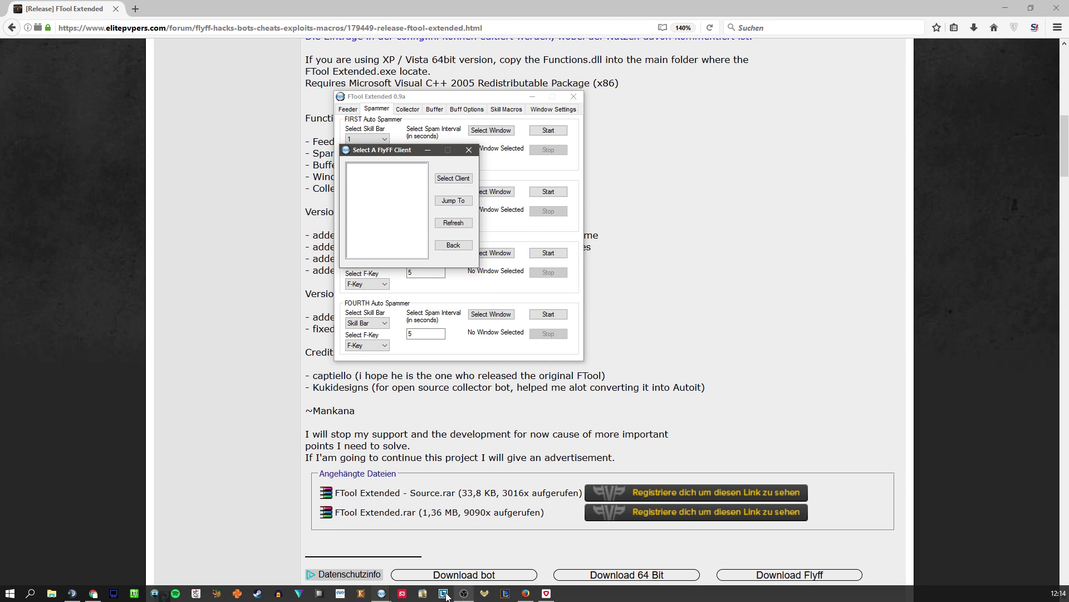
pyautogui.click(488, 594)
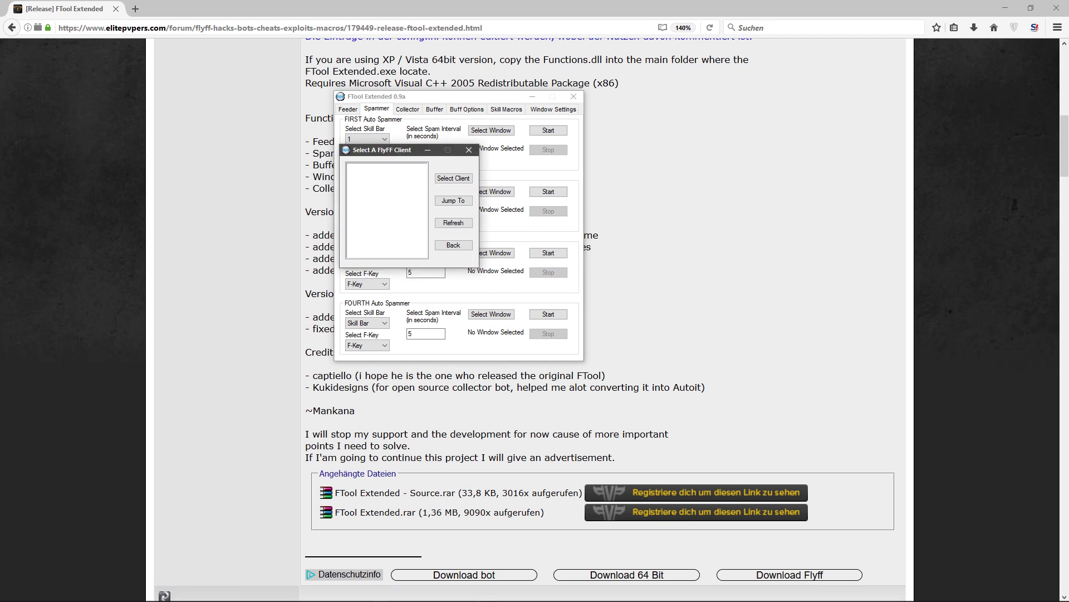
pyautogui.click(453, 223)
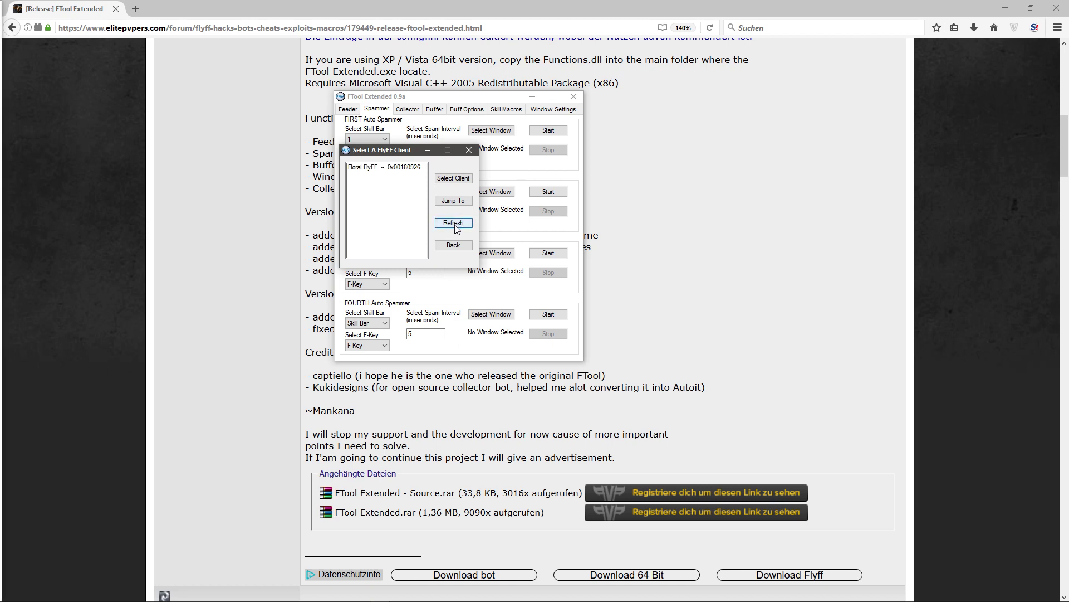
pyautogui.click(359, 170)
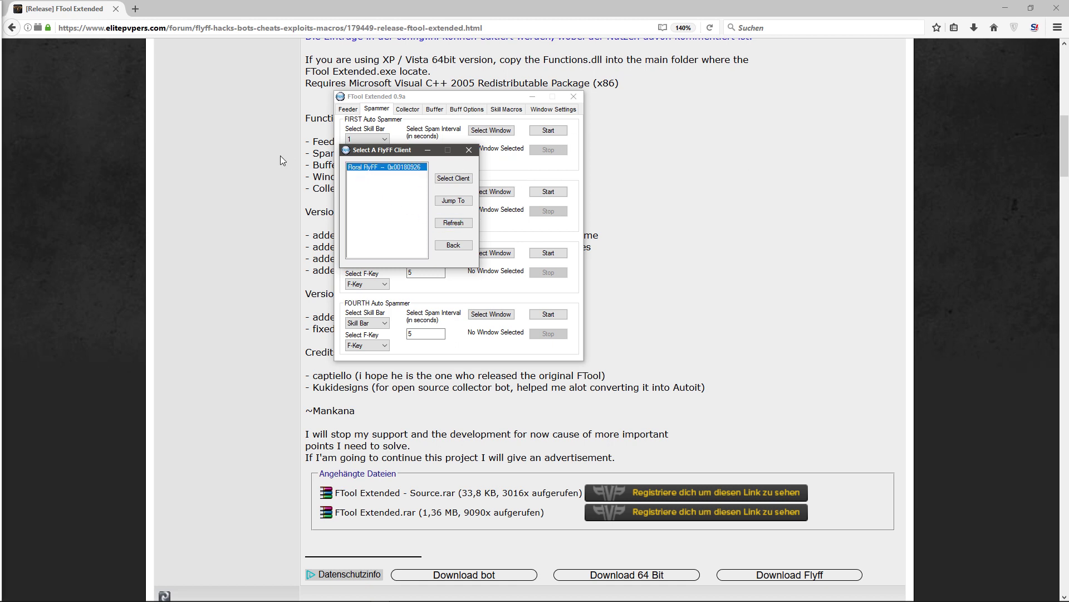
pyautogui.click(454, 203)
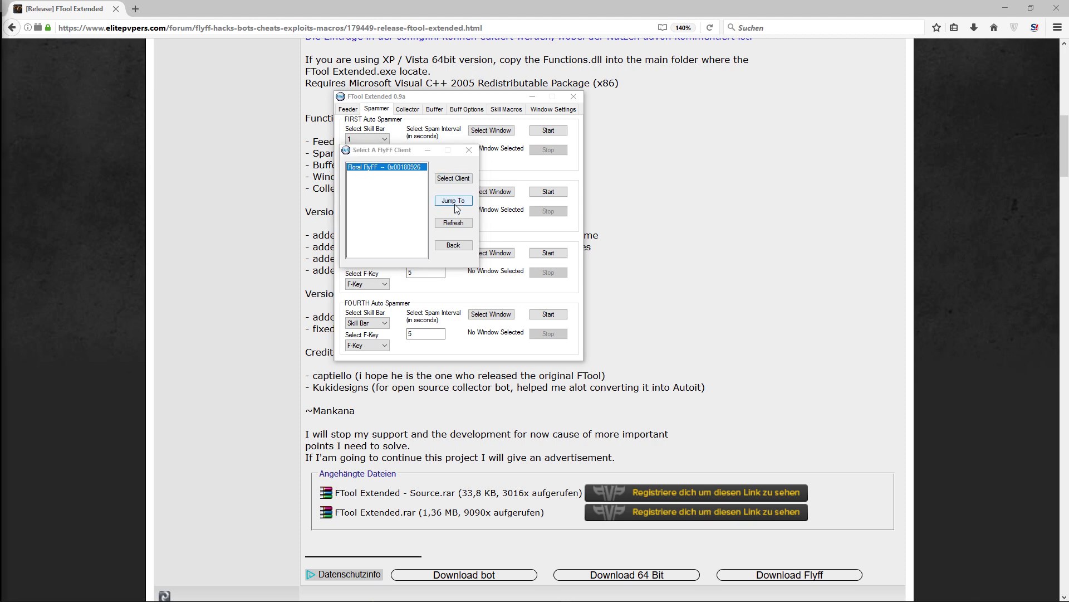
pyautogui.click(455, 206)
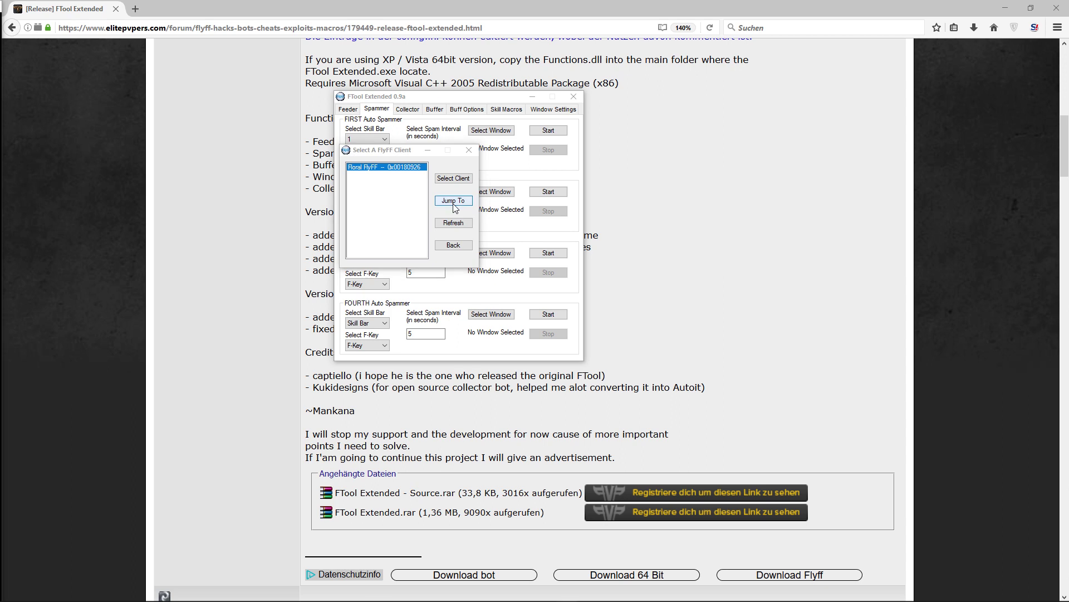
pyautogui.click(453, 184)
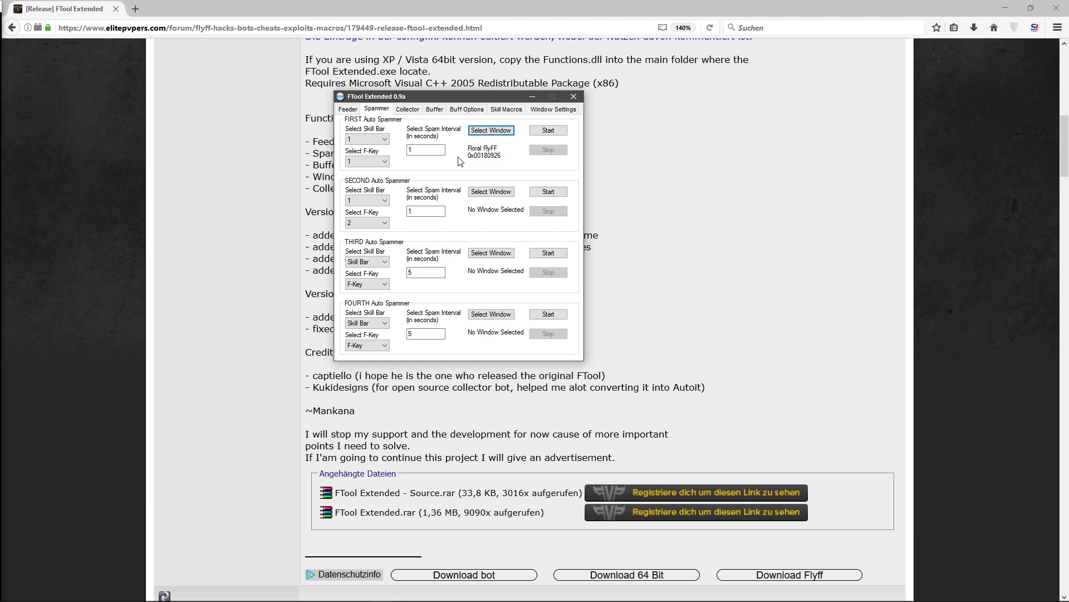
# Step: Start the first Auto Spammer and switch to the Floral FlyFF login so that it fills the password field
pyautogui.click(549, 129)
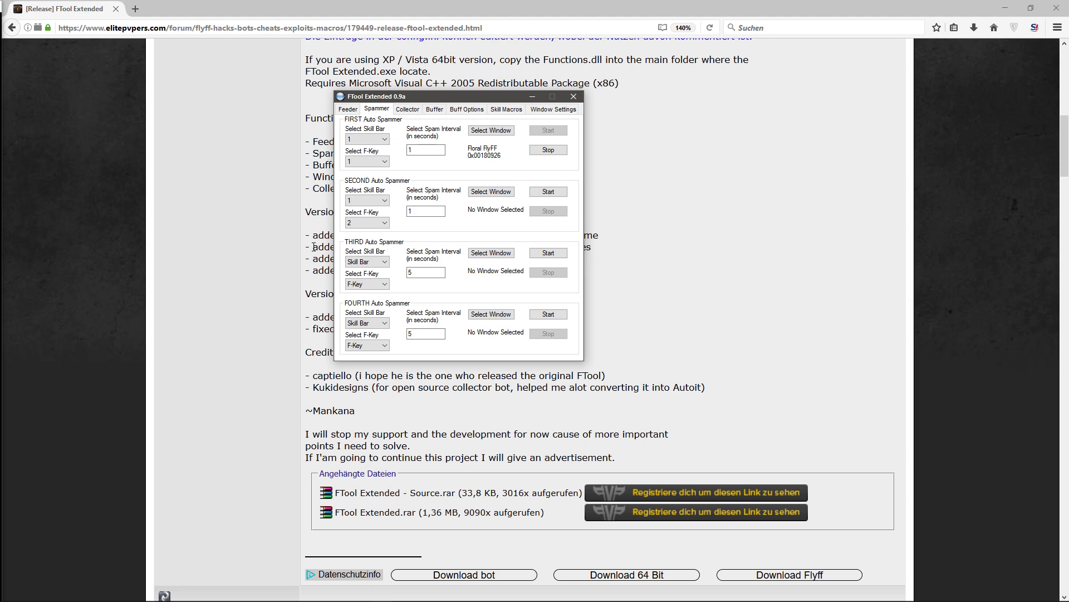
pyautogui.hotkey('alt', 'Tab')
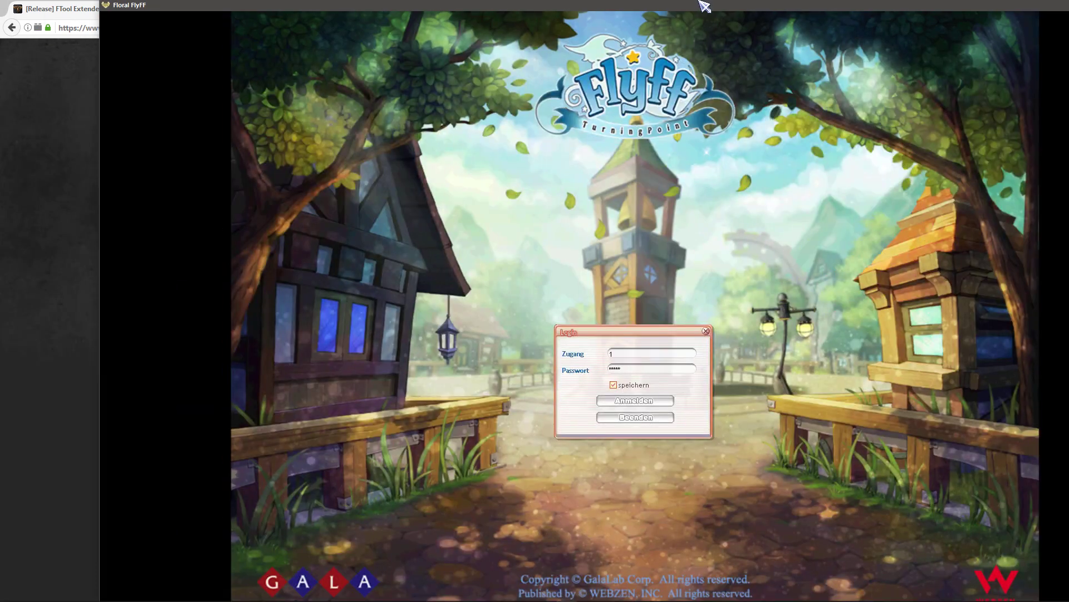
pyautogui.write('*')
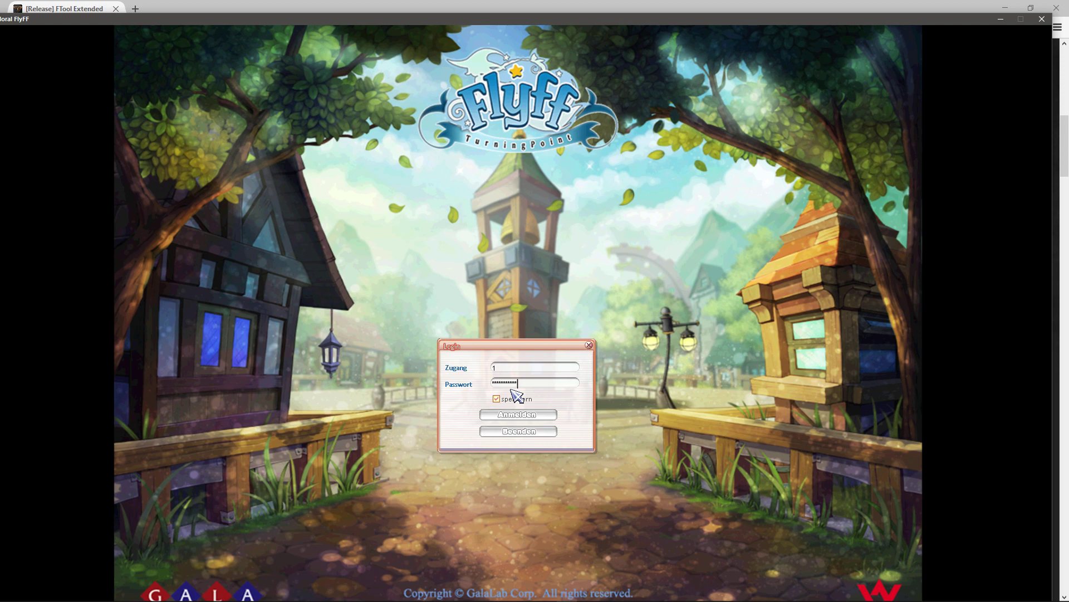
# Step: Arrange the game window below FTool to watch the spamming, and stop the first Auto Spammer
pyautogui.moveTo(505, 25); pyautogui.dragTo(506, 171)
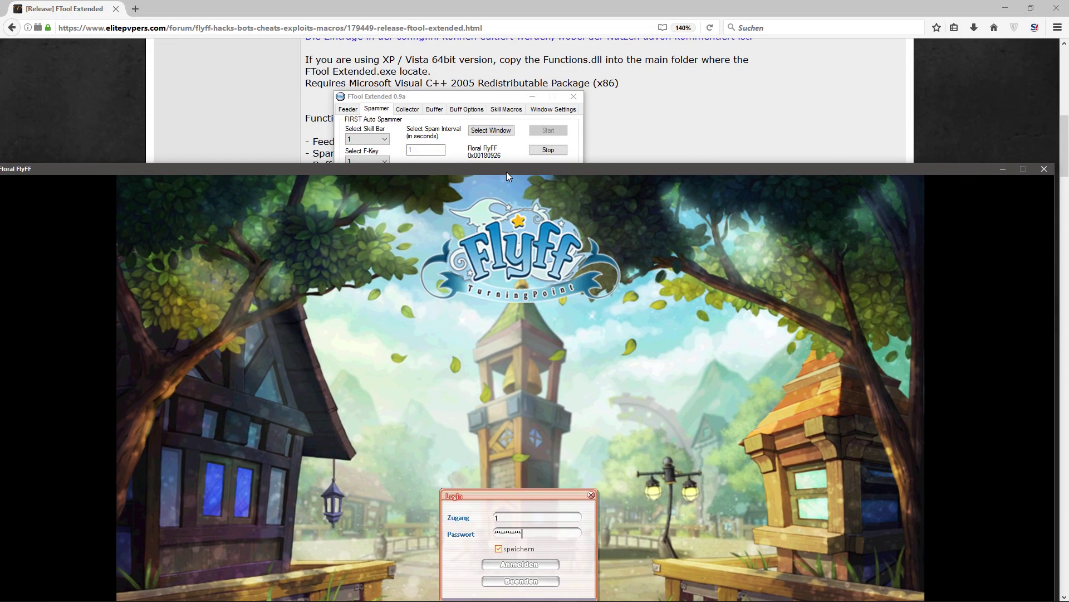
pyautogui.click(430, 99)
pyautogui.moveTo(430, 99); pyautogui.dragTo(425, 35)
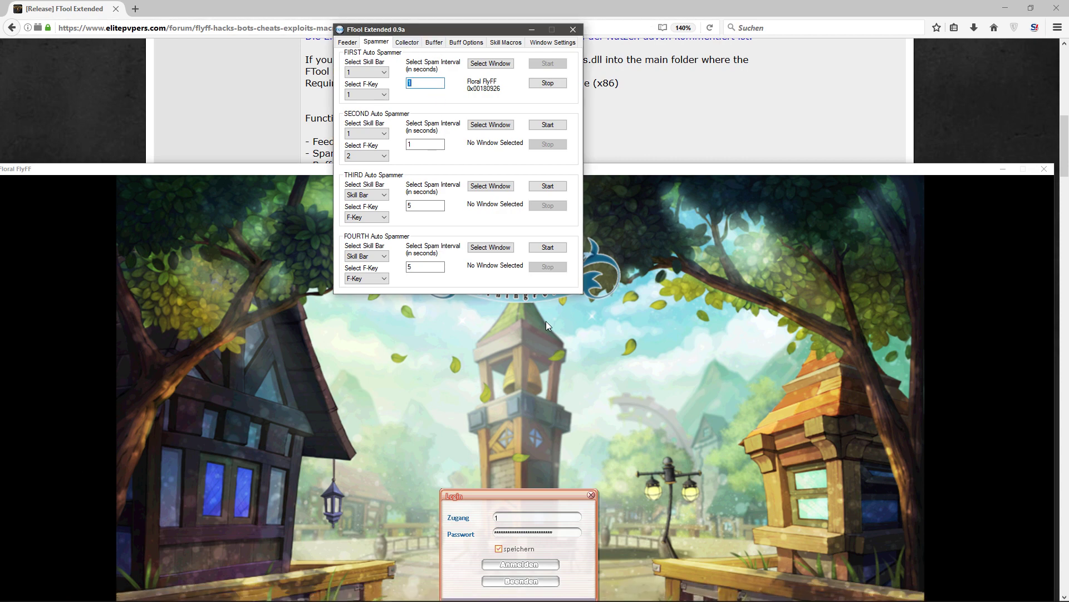
pyautogui.click(534, 83)
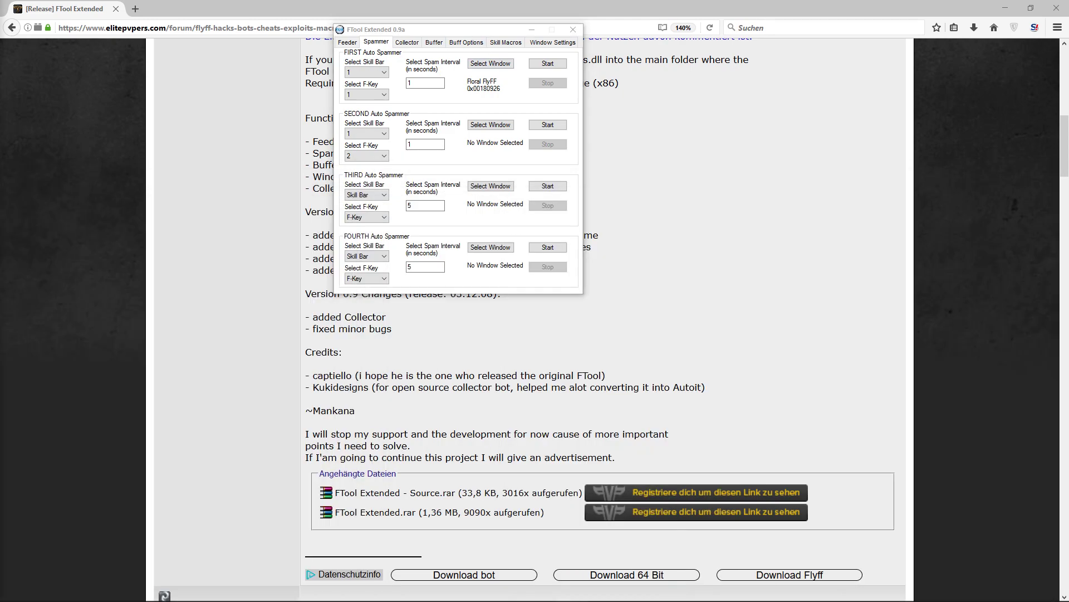
pyautogui.click(426, 83)
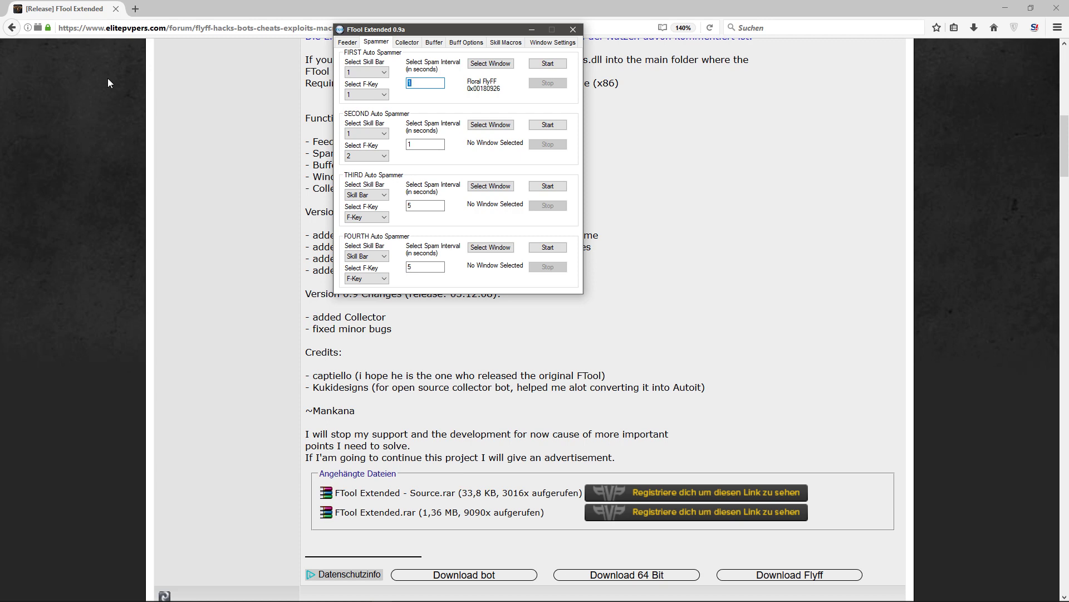
# Step: Set the first Collector's battery F-Key to 9
pyautogui.click(410, 43)
pyautogui.click(384, 80)
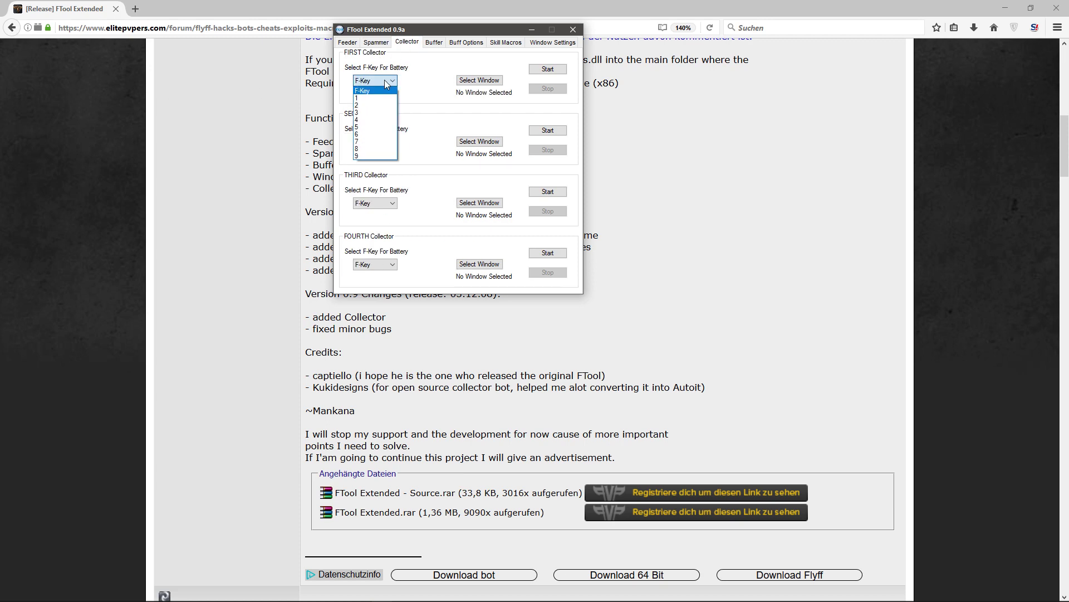
pyautogui.click(364, 98)
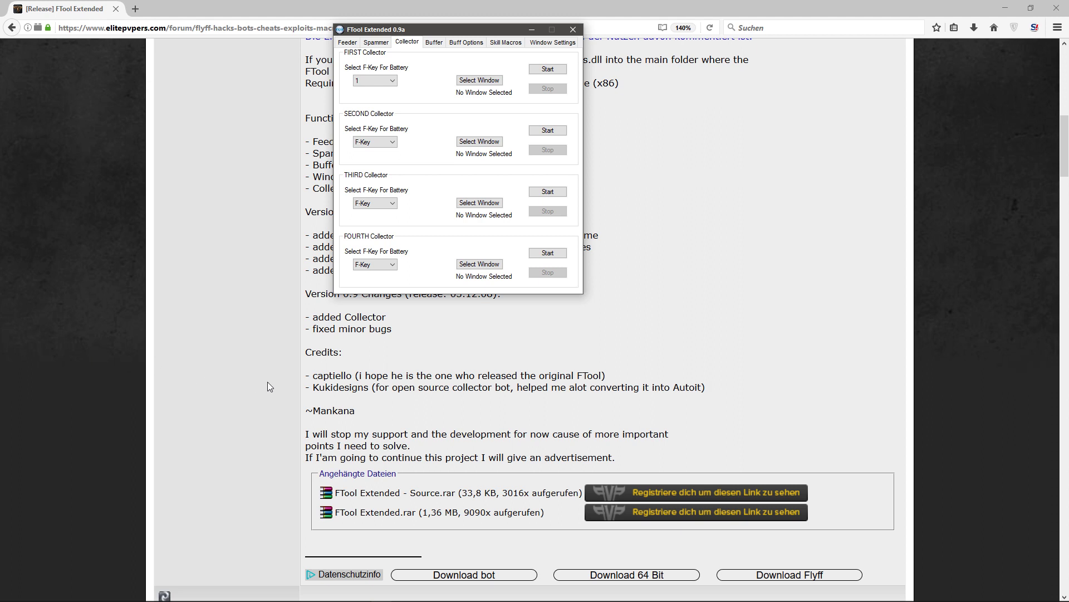
pyautogui.click(363, 82)
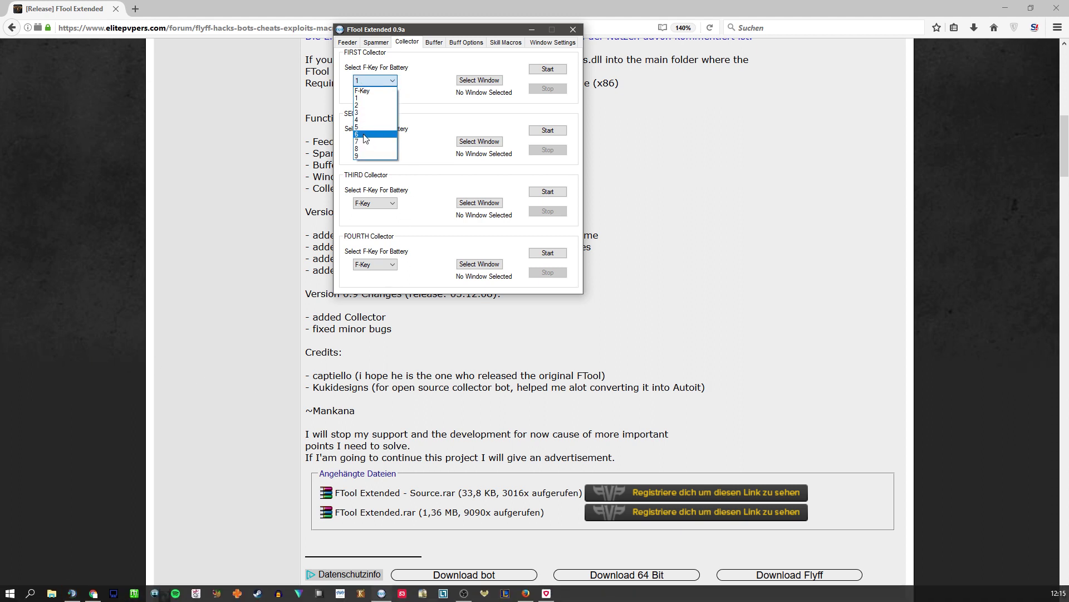
pyautogui.click(363, 156)
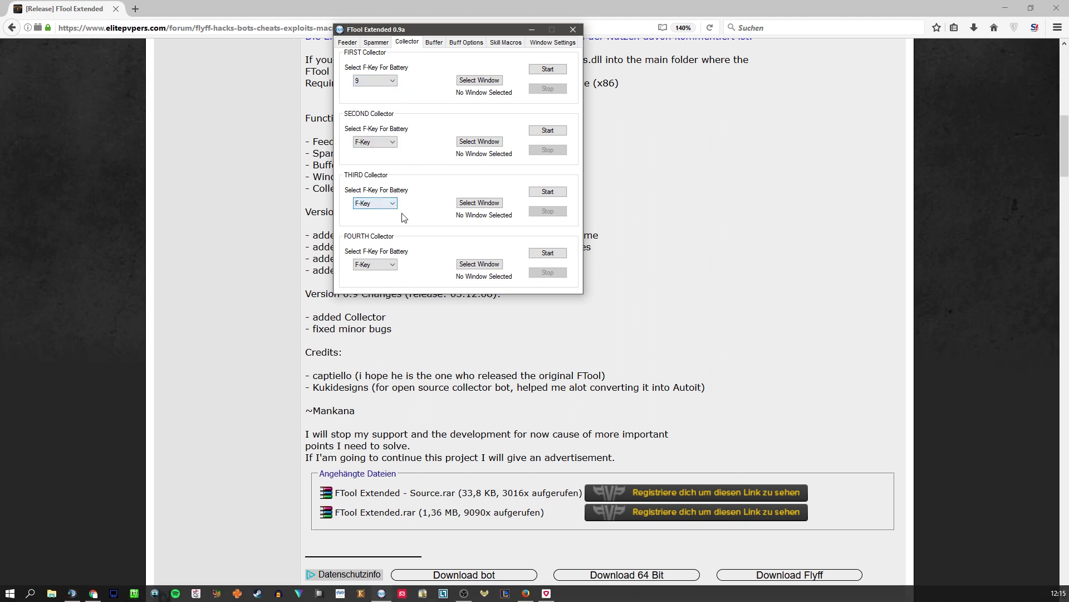
# Step: Show the first Collector's client selection and leave it without choosing a client
pyautogui.click(72, 593)
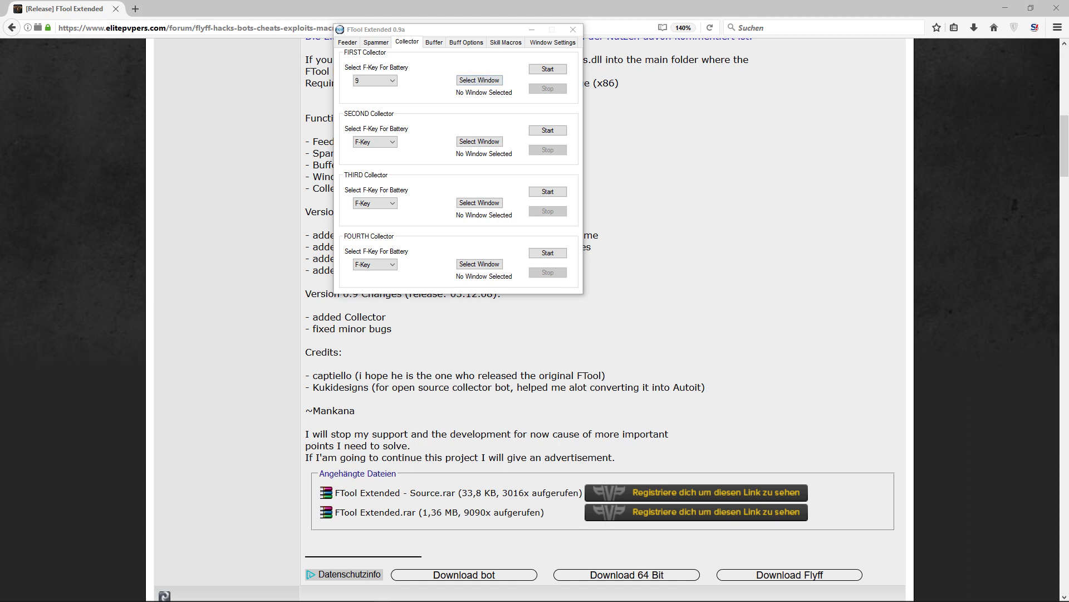
pyautogui.click(479, 80)
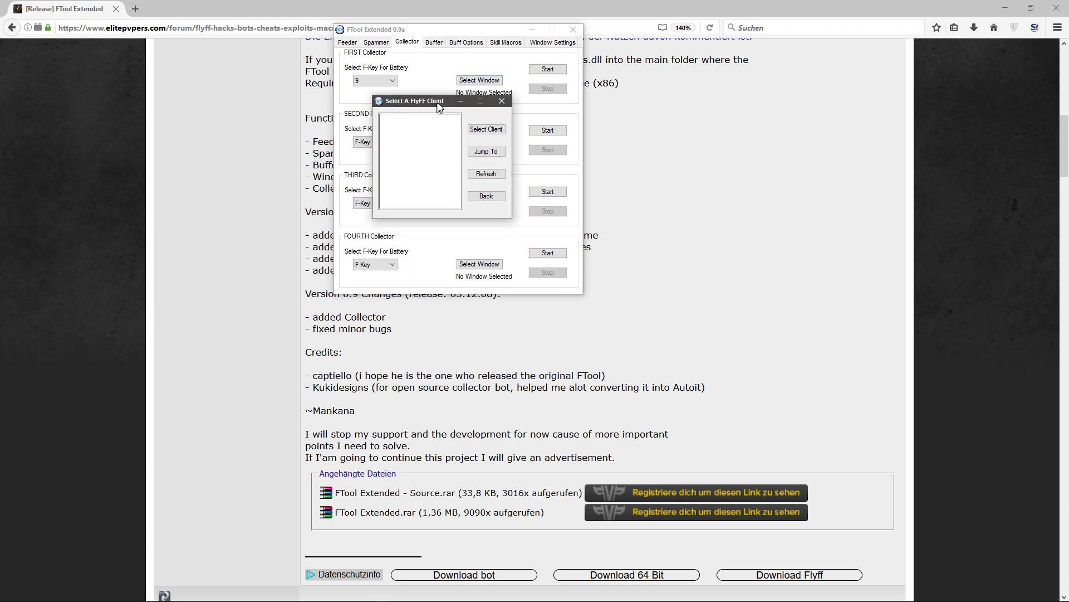
pyautogui.click(526, 99)
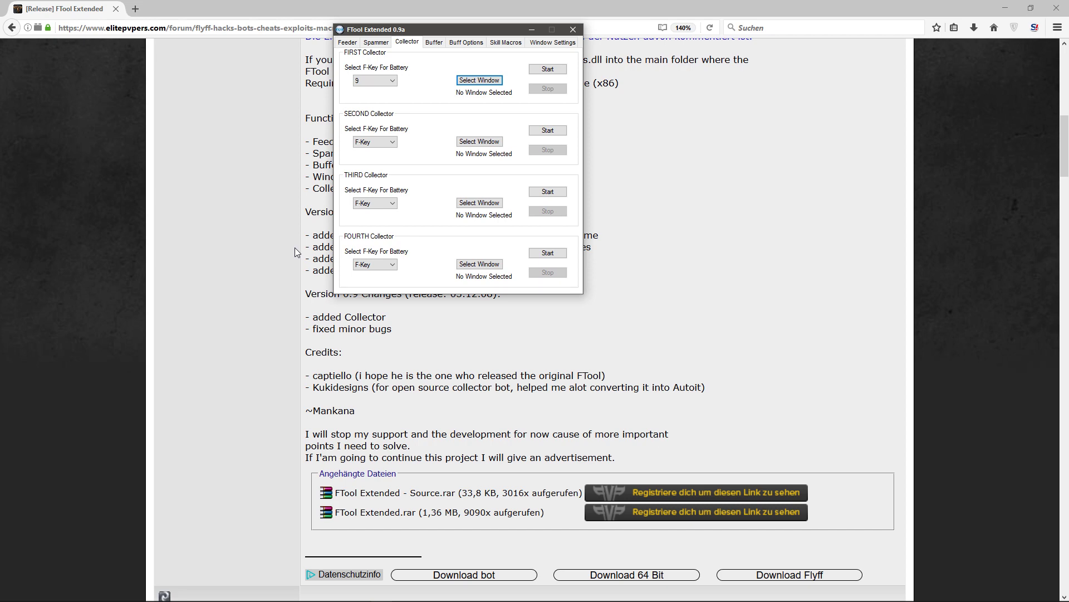
# Step: Look through the Buffer page and the Buff Options, including the first buff window's skill bar choices for Heal
pyautogui.click(437, 40)
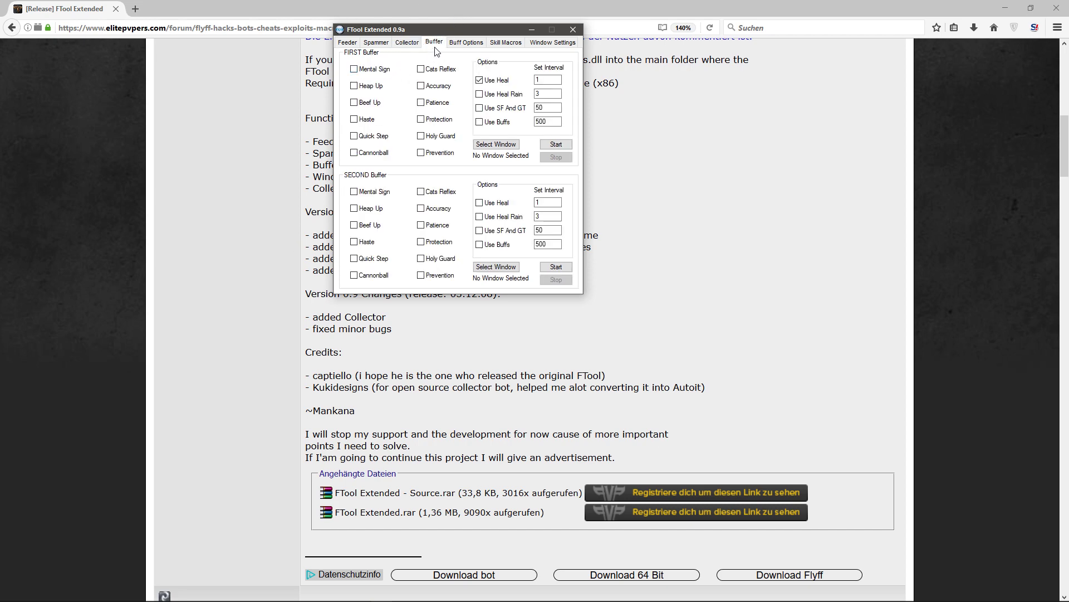
pyautogui.click(466, 42)
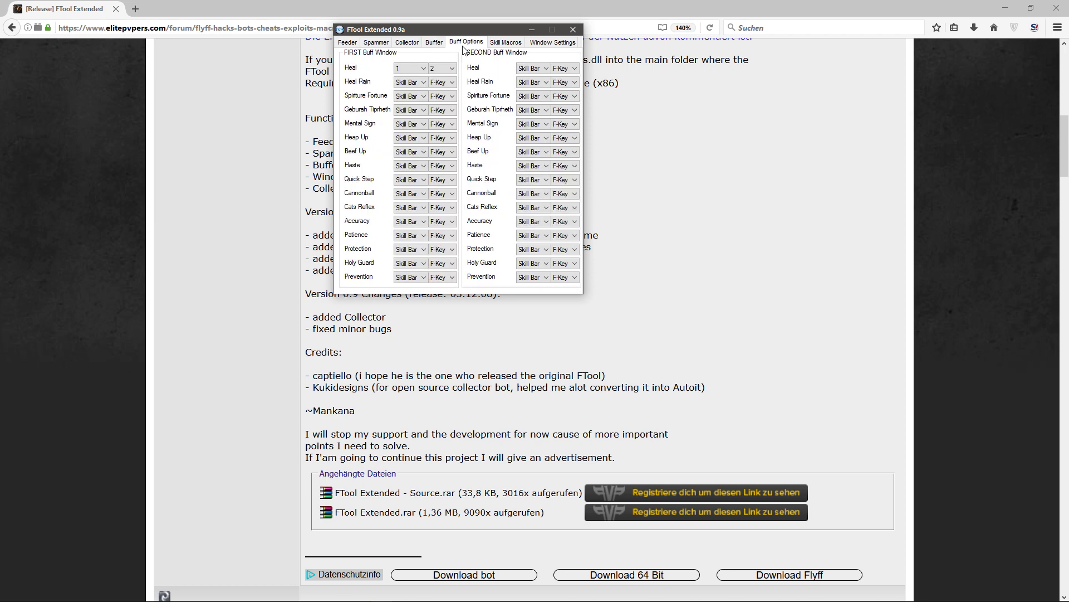
pyautogui.click(416, 69)
pyautogui.click(417, 69)
pyautogui.click(405, 96)
# Step: Assign Haste in the first buff window to skill bar 1 and F-Key 5
pyautogui.click(412, 165)
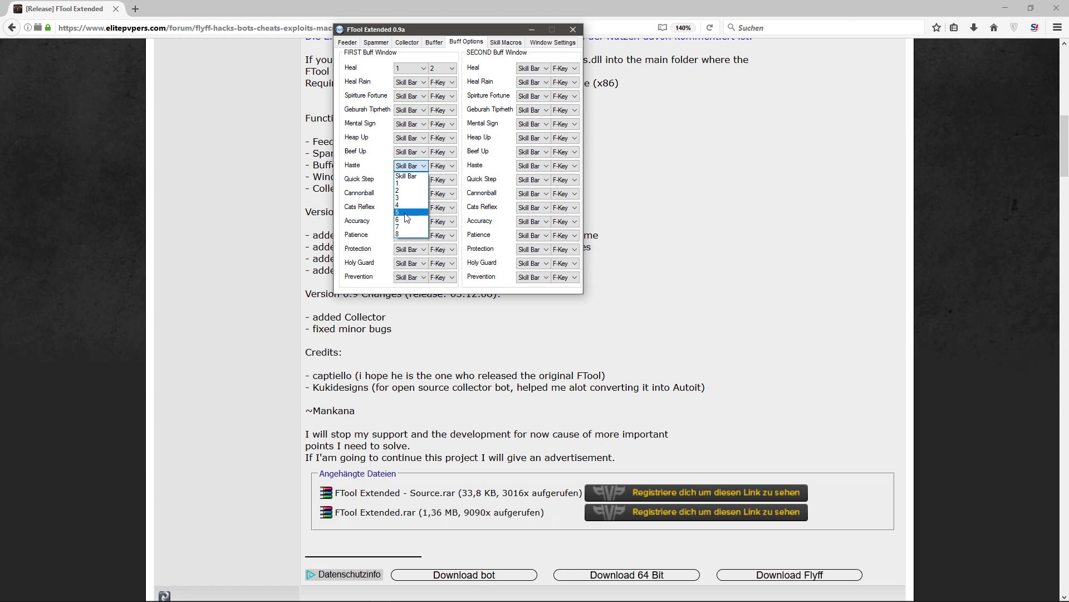
pyautogui.click(411, 212)
pyautogui.click(442, 166)
pyautogui.click(442, 165)
pyautogui.click(412, 166)
pyautogui.click(415, 182)
pyautogui.click(443, 166)
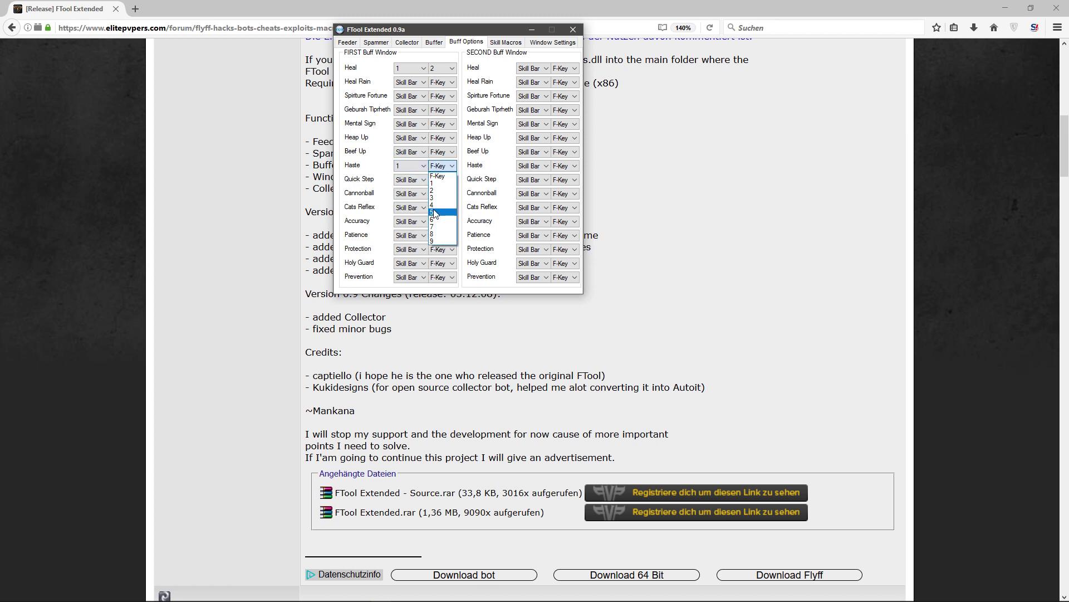
pyautogui.click(435, 213)
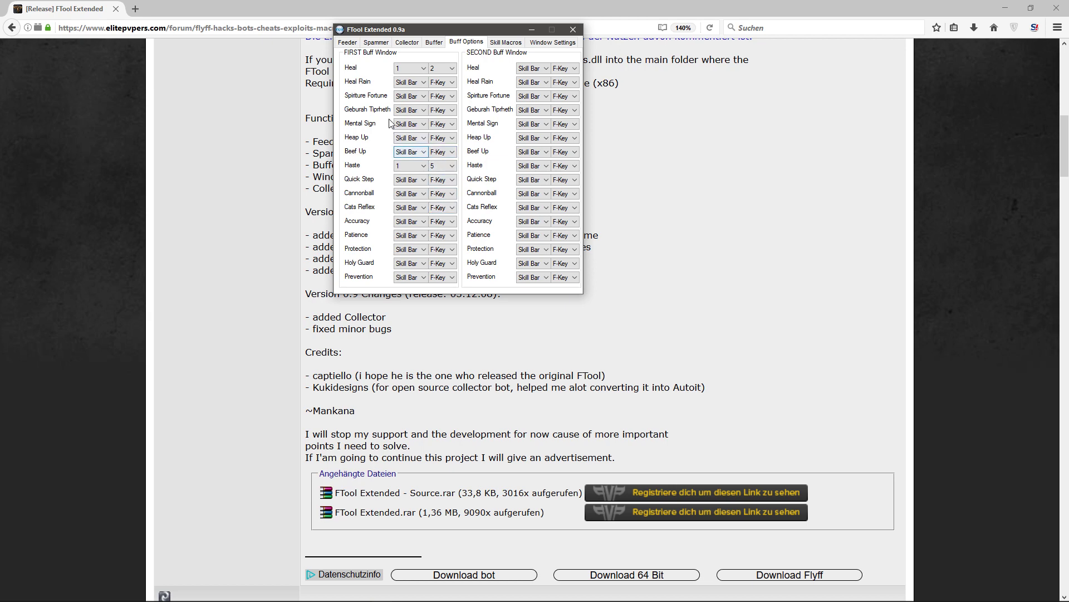
# Step: Enable Haste for the first Buffer and compare it with its key assignment in the Buff Options
pyautogui.click(433, 45)
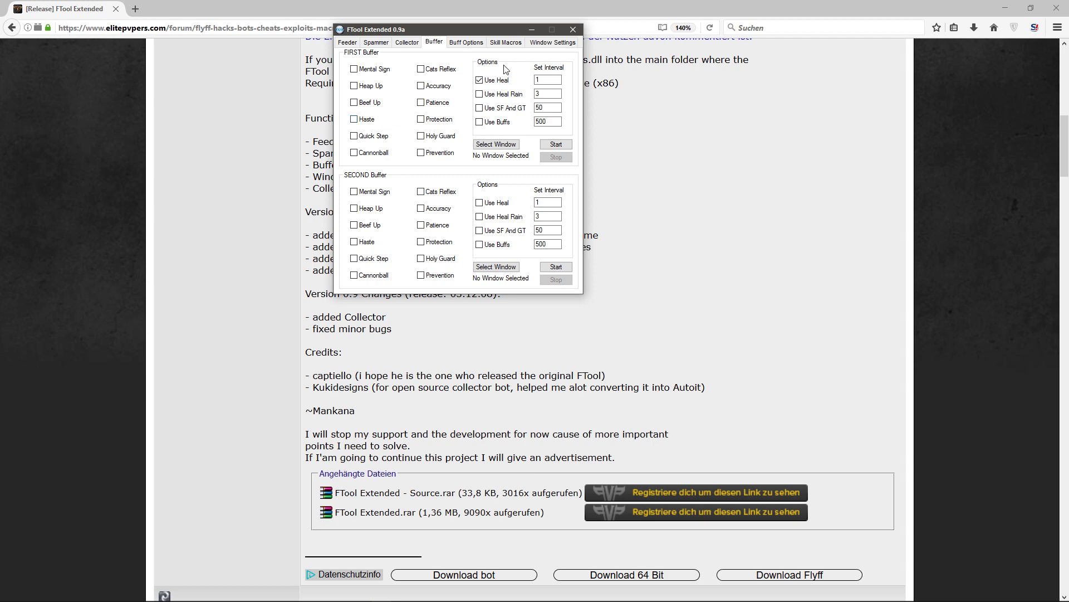
pyautogui.click(364, 120)
pyautogui.click(454, 42)
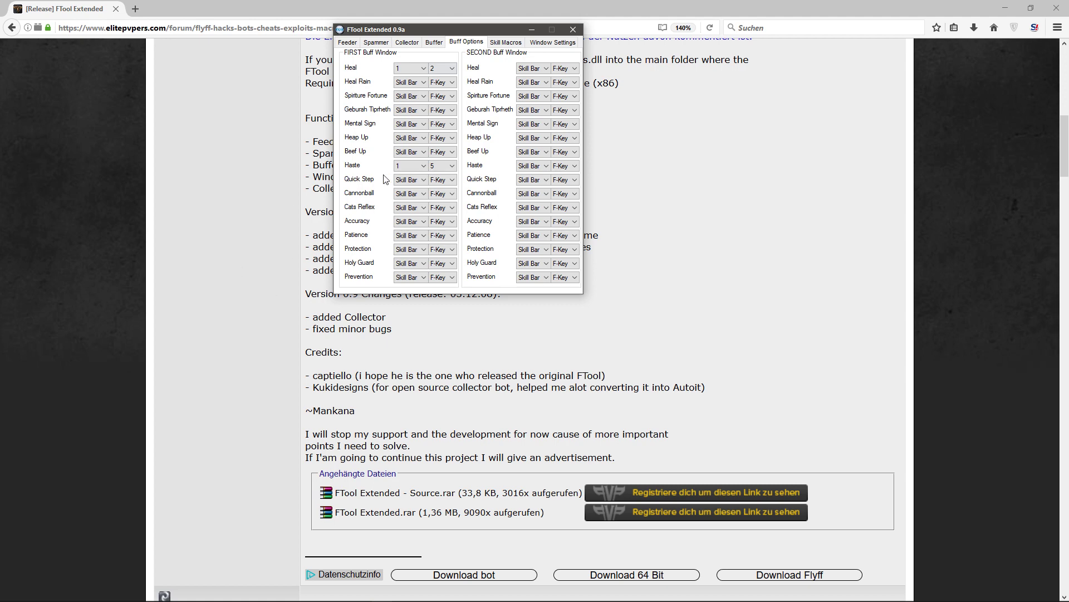
pyautogui.click(434, 42)
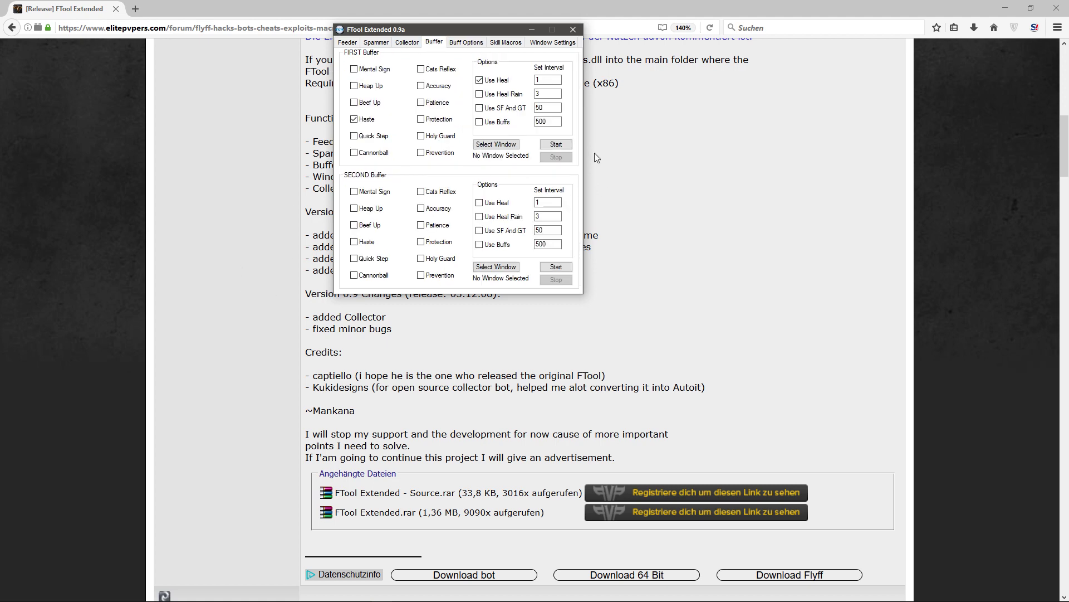
# Step: Try to start the first Buffer, and examine its Use SF And GT option and interval before returning to the Buff Options
pyautogui.click(556, 144)
pyautogui.click(557, 336)
pyautogui.click(489, 109)
pyautogui.click(489, 109)
pyautogui.moveTo(551, 108); pyautogui.dragTo(517, 106)
pyautogui.click(468, 42)
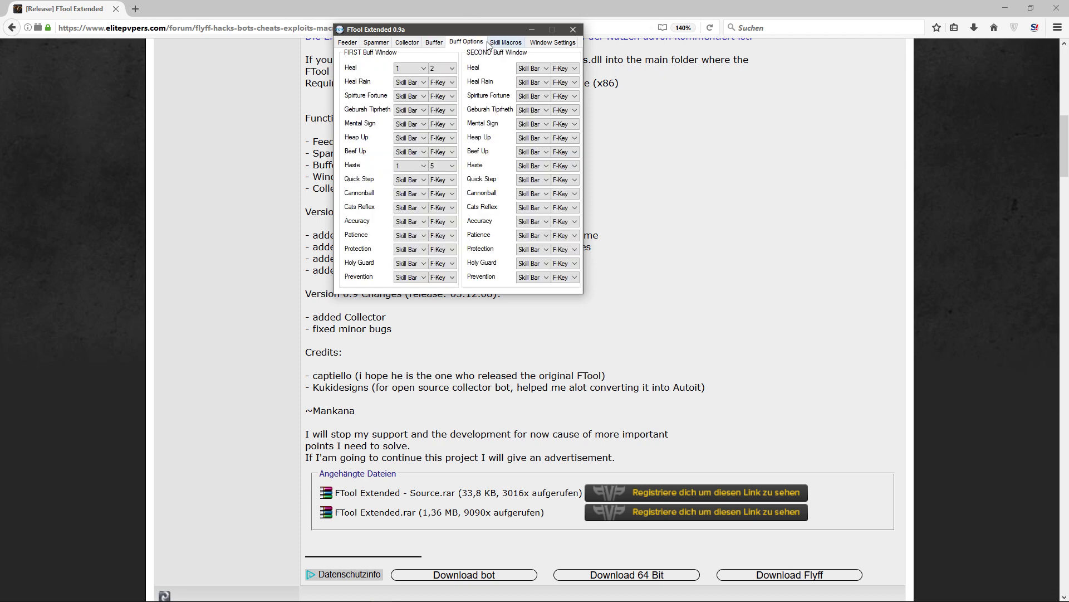
# Step: Examine the Skill Macros and Window Settings pages, refreshing the window list and checking the Feeder page for comparison
pyautogui.click(518, 45)
pyautogui.click(551, 43)
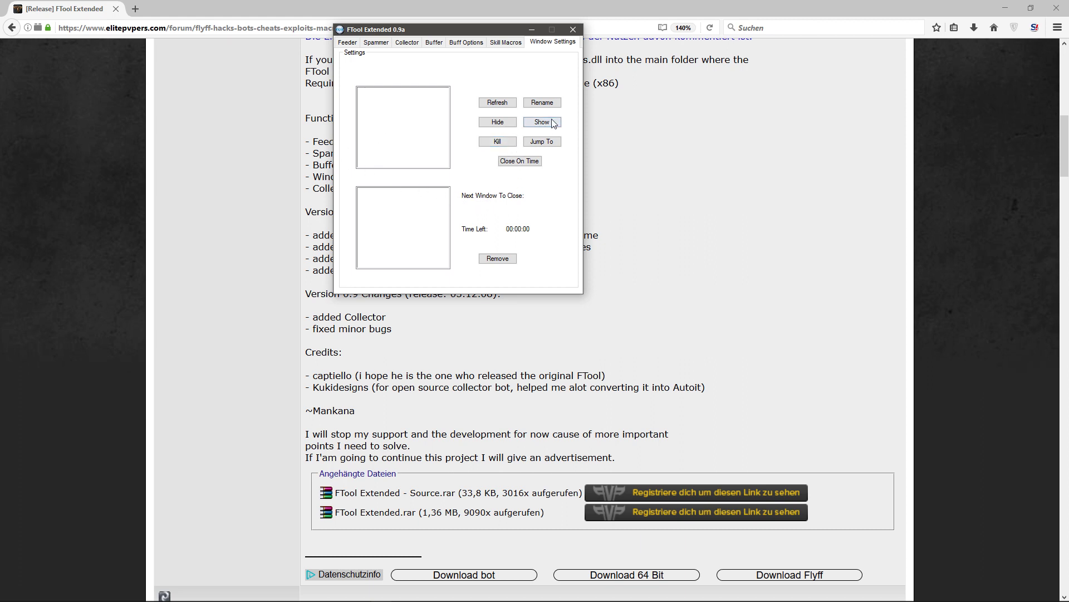
pyautogui.click(495, 103)
pyautogui.click(356, 44)
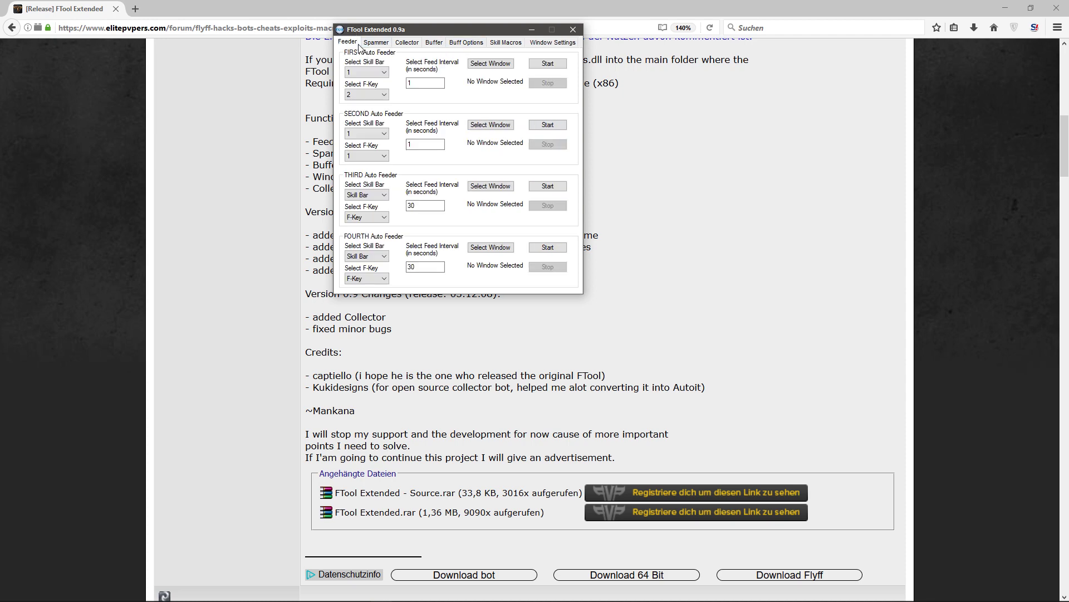
pyautogui.click(556, 44)
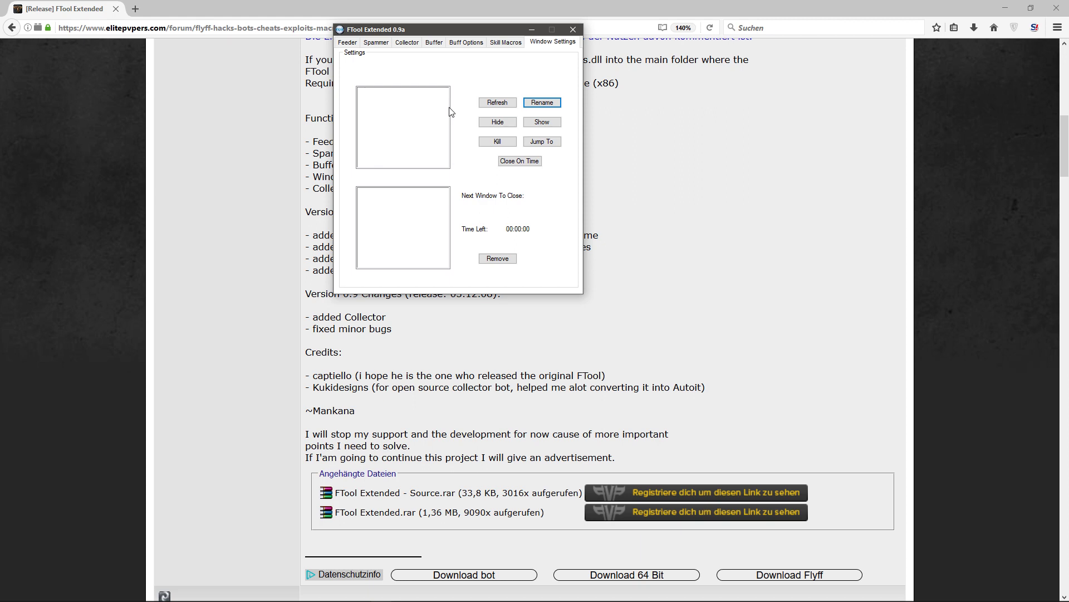
# Step: Look through the Skill Macros, Buff Options, Spammer and Feeder pages once more
pyautogui.click(521, 45)
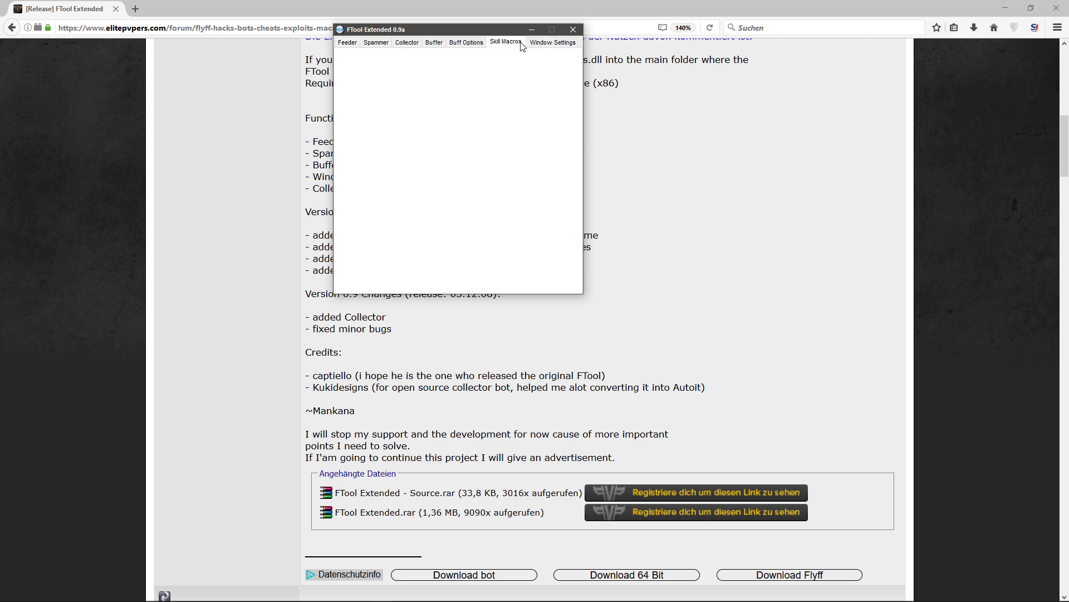
pyautogui.click(477, 45)
pyautogui.click(377, 45)
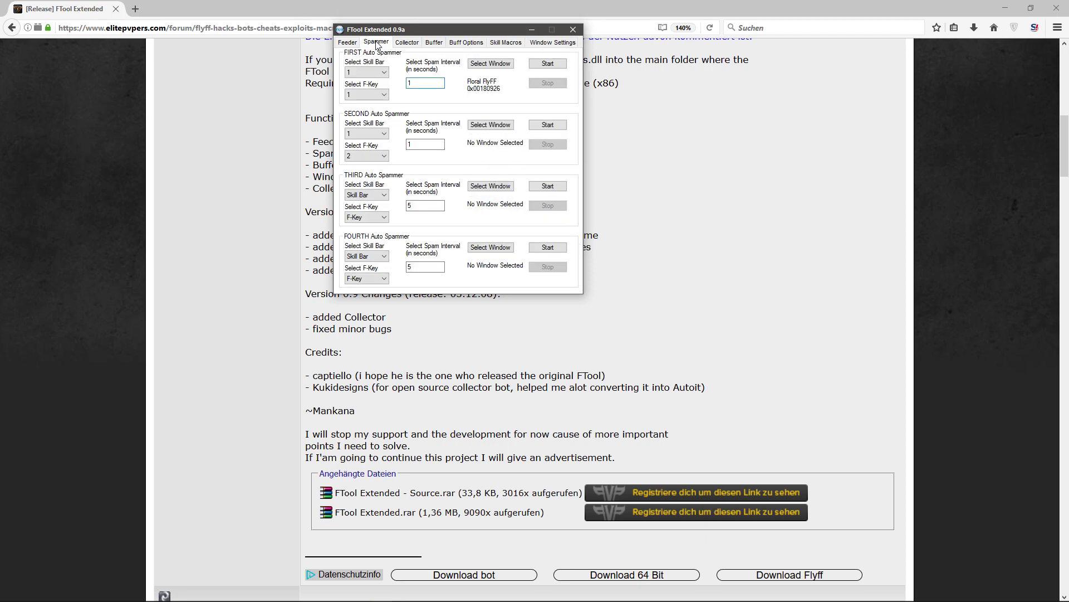
pyautogui.click(351, 44)
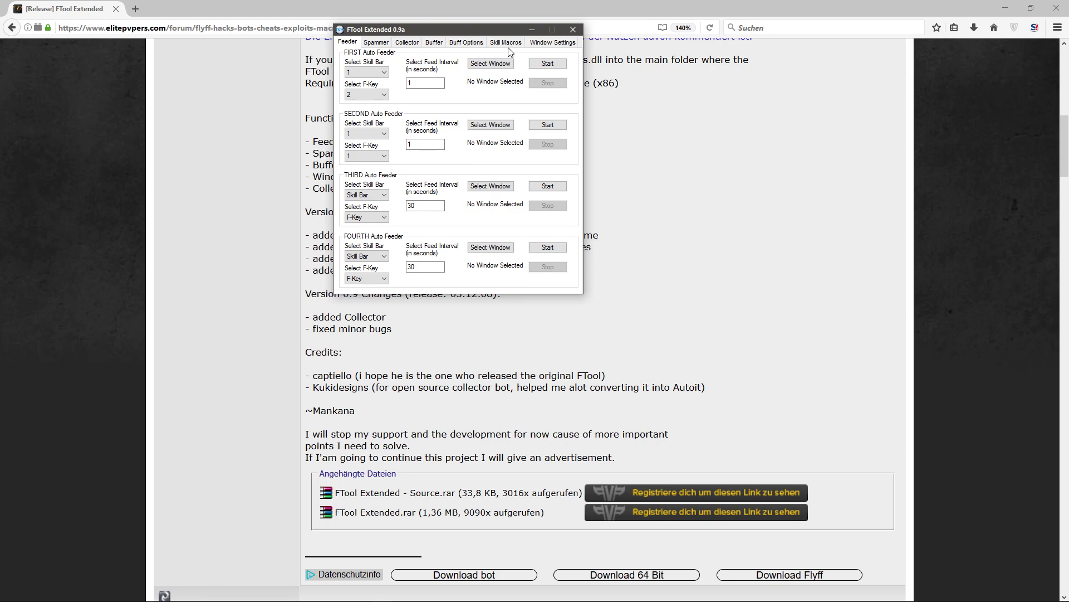
# Step: Close FTool Extended and review the forum thread's address and its release post in the browser
pyautogui.click(573, 29)
pyautogui.scroll(10, 508, 128)
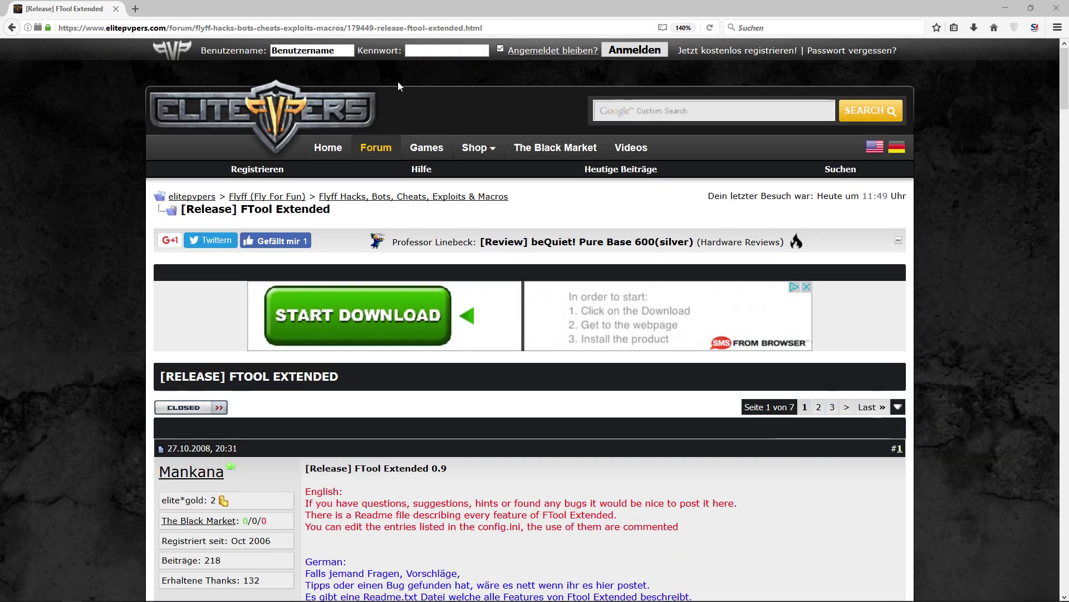
pyautogui.click(499, 28)
pyautogui.scroll(-6, 453, 169)
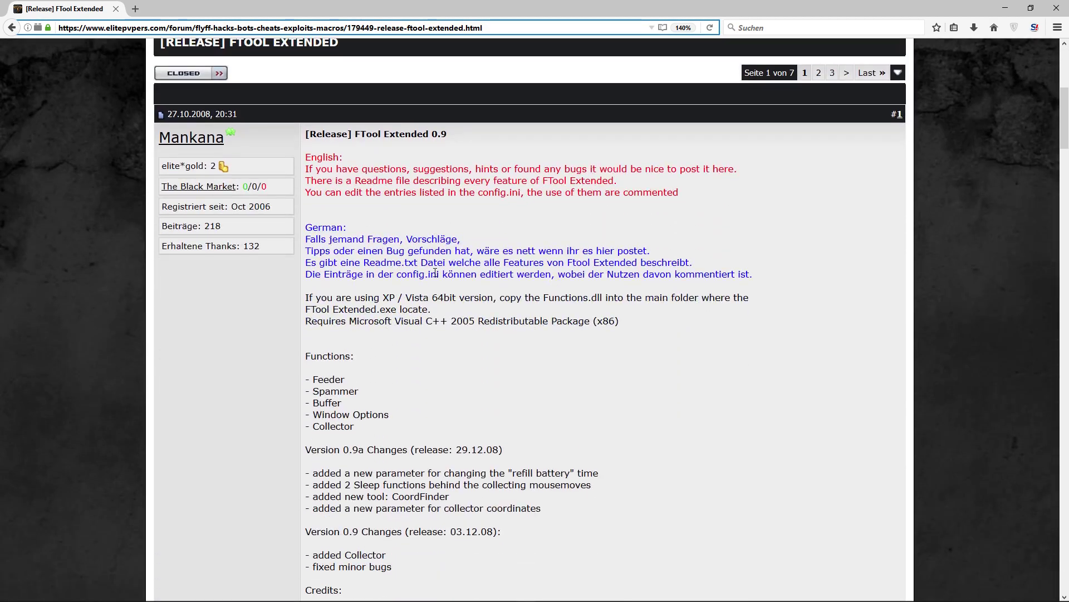
pyautogui.scroll(-2, 436, 272)
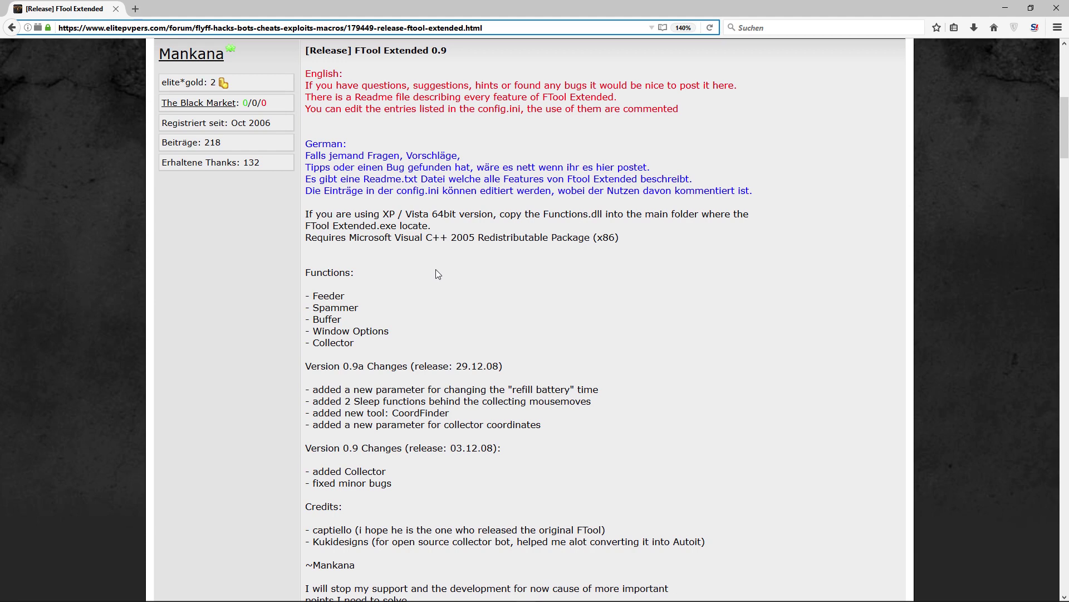